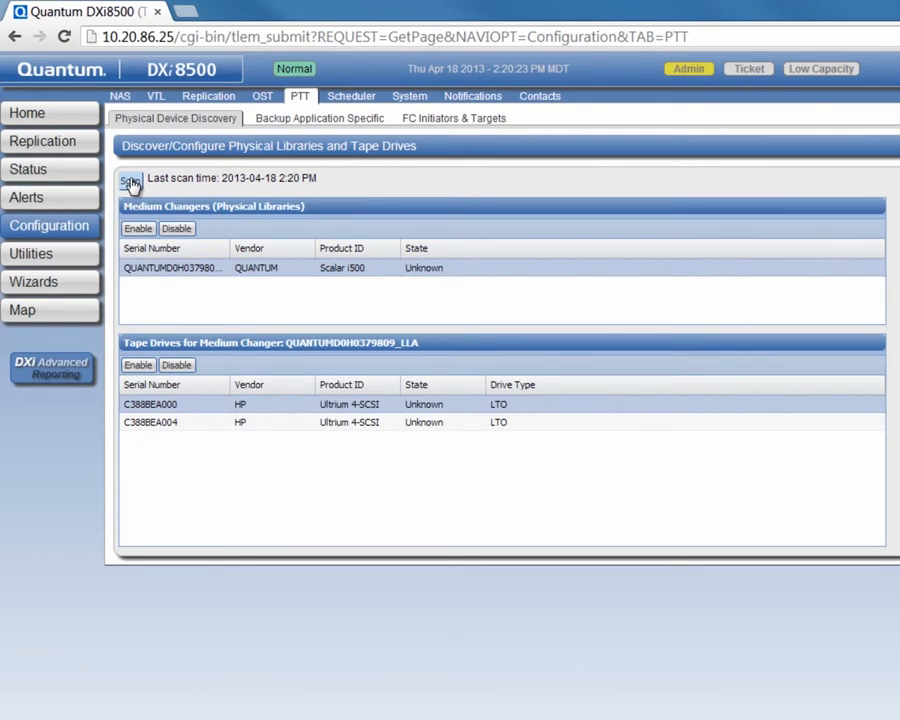
Enable the DXi8500 library and both tape drives, then add backup application user 'ndmp' with its password.
{"action": "left_click", "coordinate": [139, 229]}
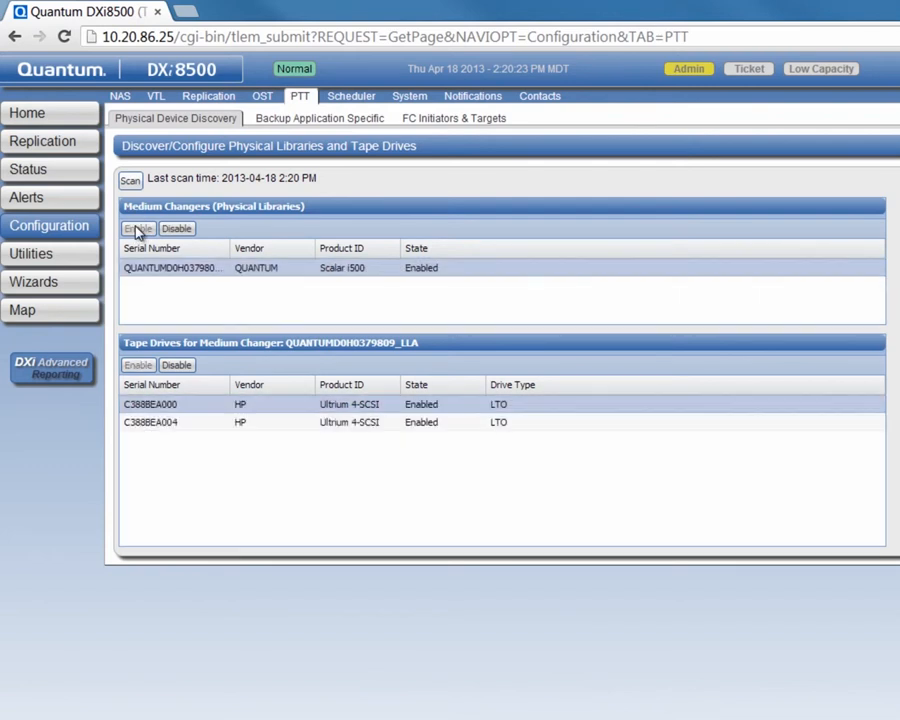
{"action": "left_click", "coordinate": [302, 121]}
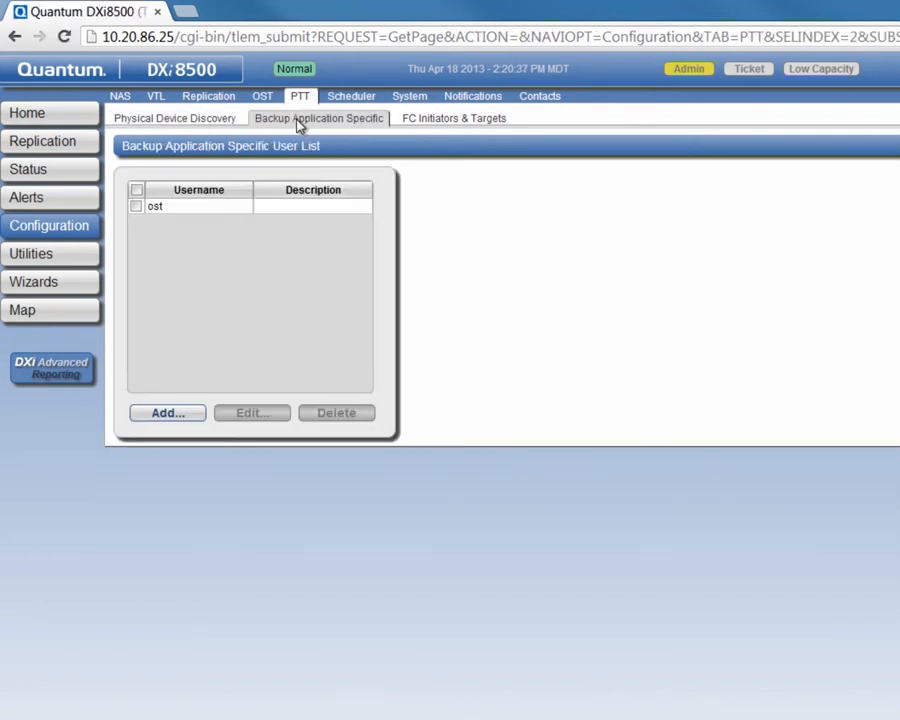
{"action": "left_click", "coordinate": [166, 413]}
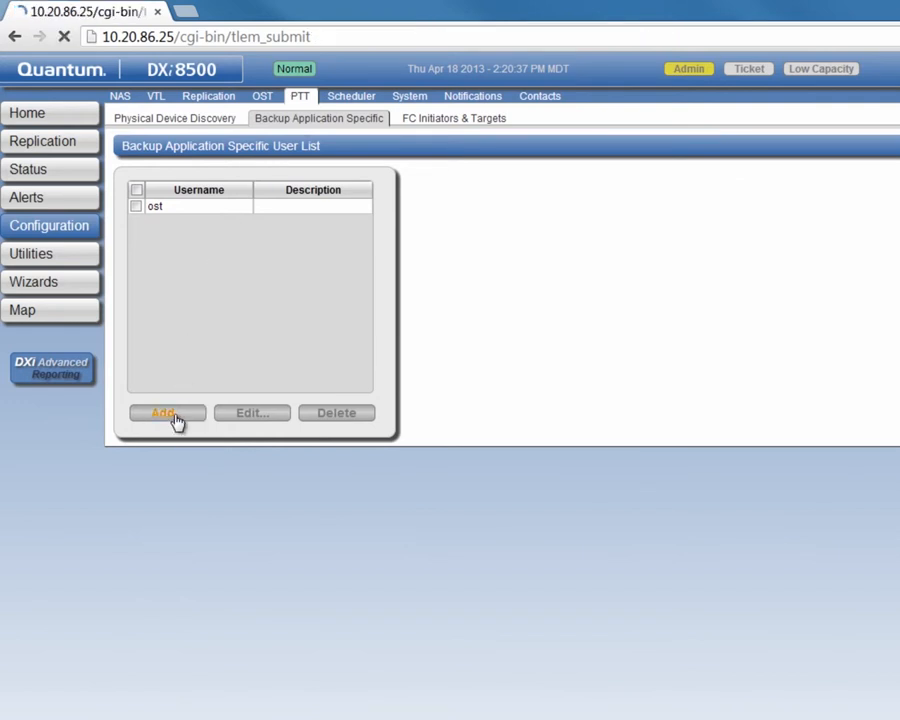
{"action": "type", "text": "ndmp"}
{"action": "key", "text": "Tab"}
{"action": "type", "text": "ndmpword"}
{"action": "key", "text": "Tab"}
{"action": "type", "text": "password"}
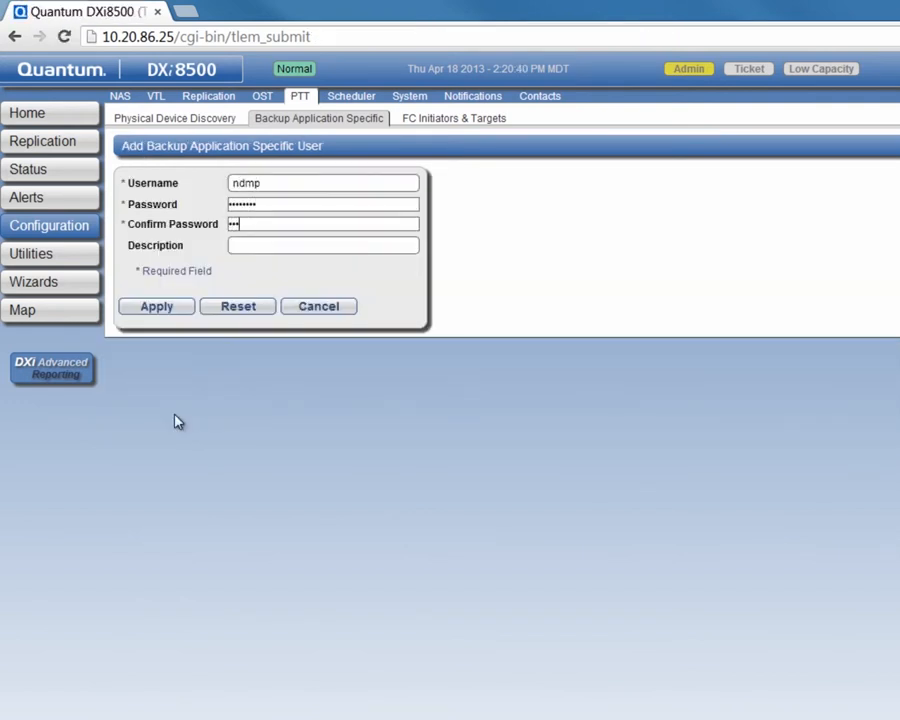
{"action": "left_click", "coordinate": [159, 312]}
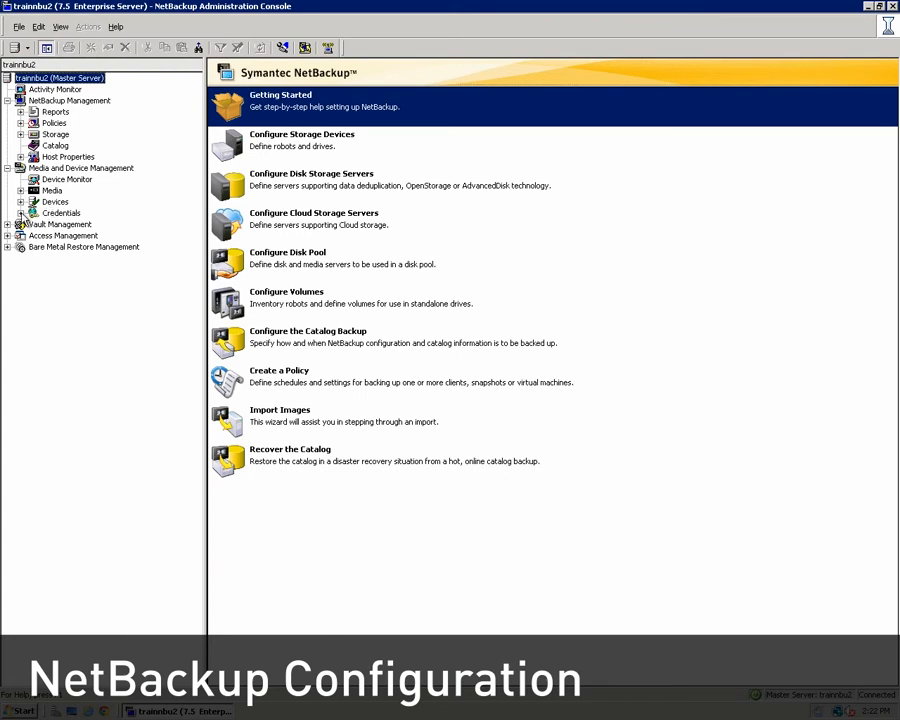
Create a new NDMP host named Train8500-3T under Credentials > NDMP Hosts.
{"action": "left_click", "coordinate": [20, 213]}
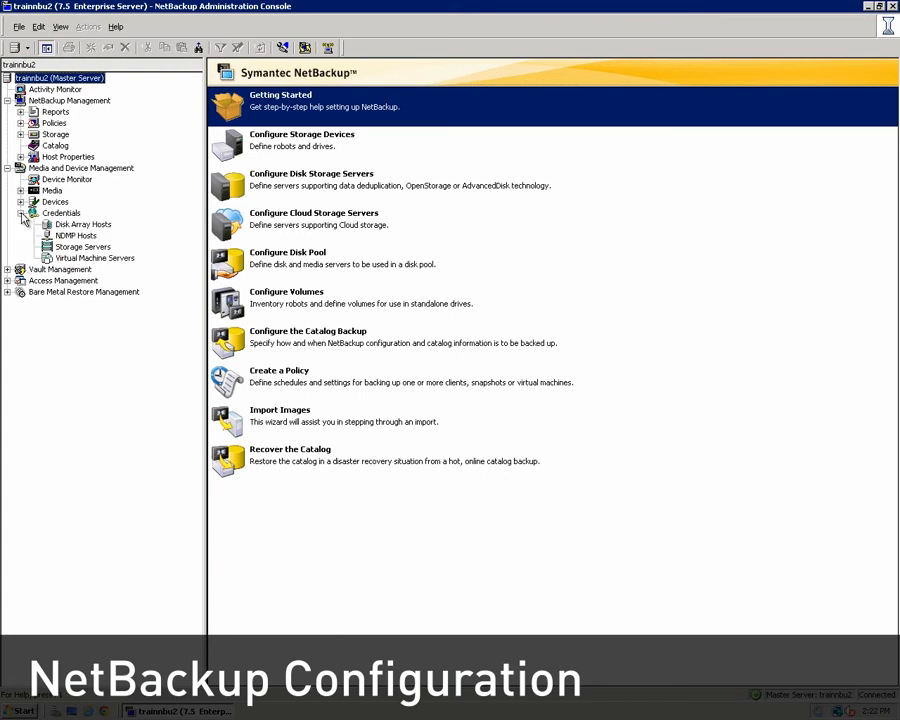
{"action": "left_click", "coordinate": [74, 236]}
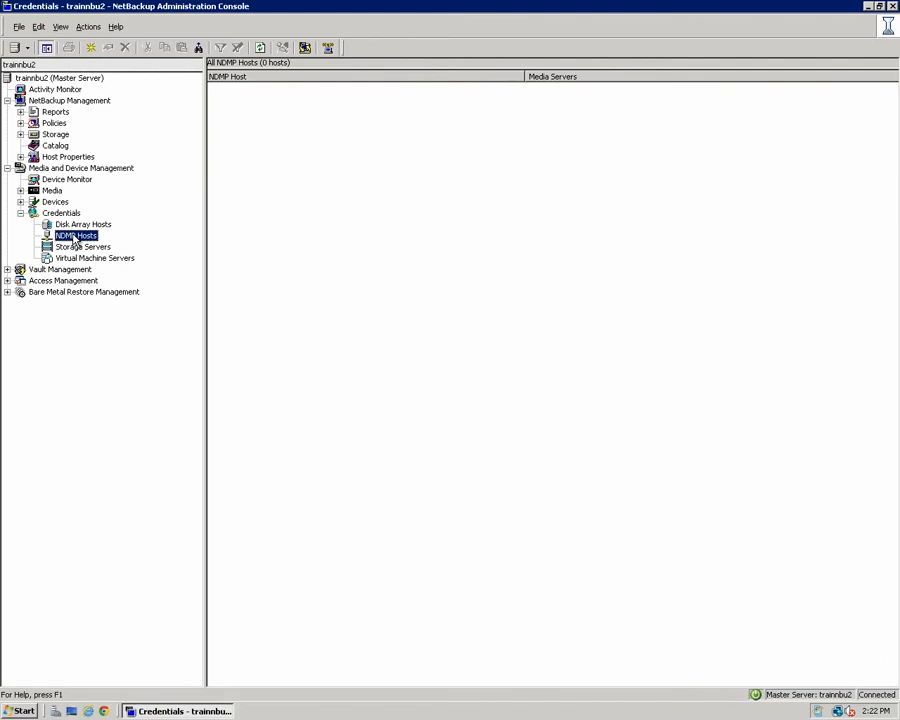
{"action": "right_click", "coordinate": [240, 163]}
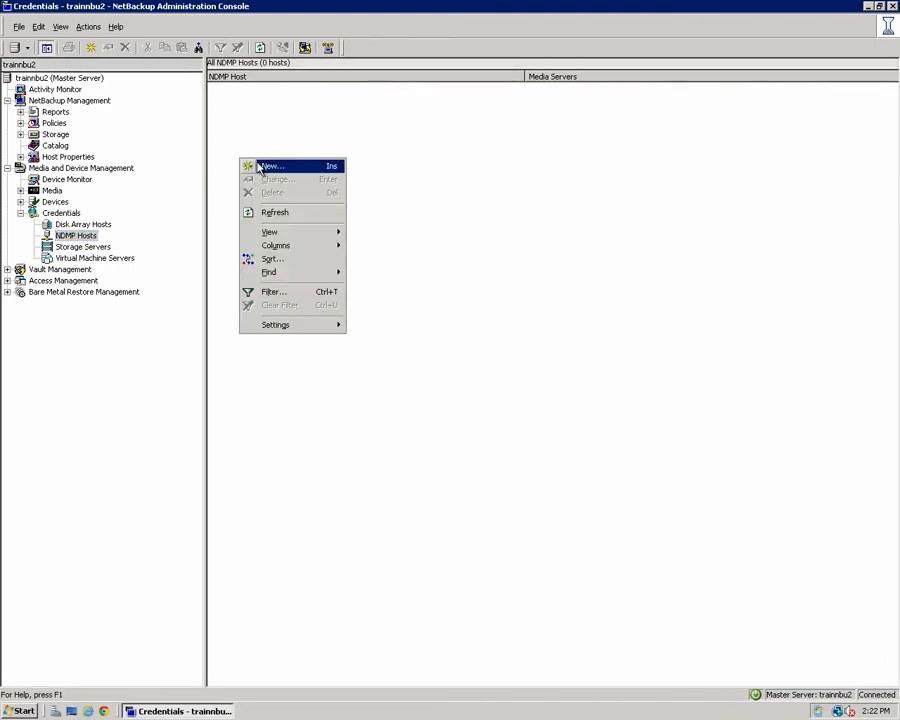
{"action": "left_click", "coordinate": [253, 166]}
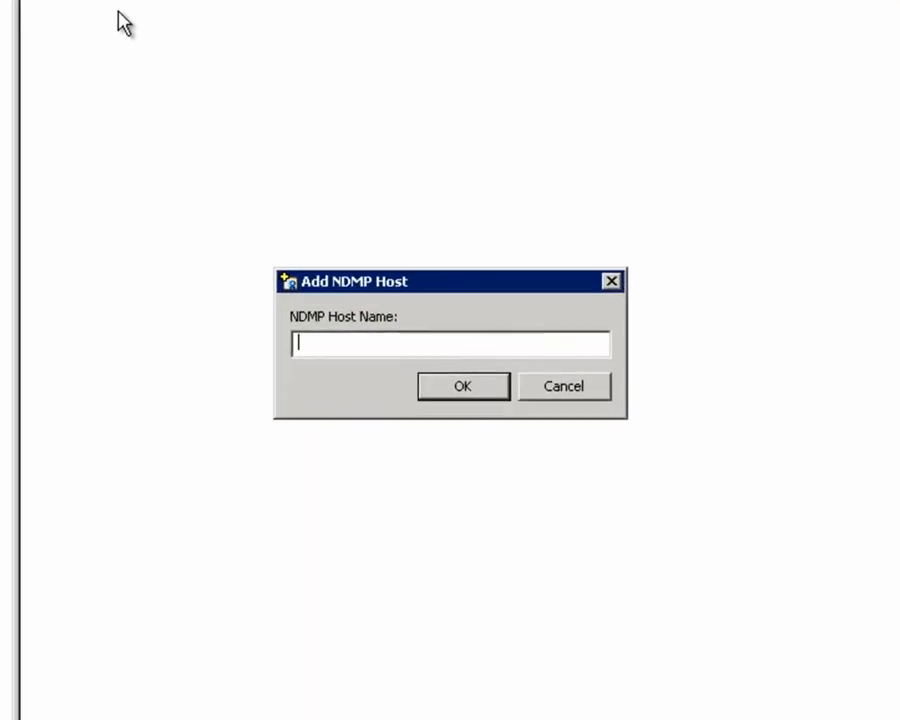
{"action": "type", "text": "Train8500-3T"}
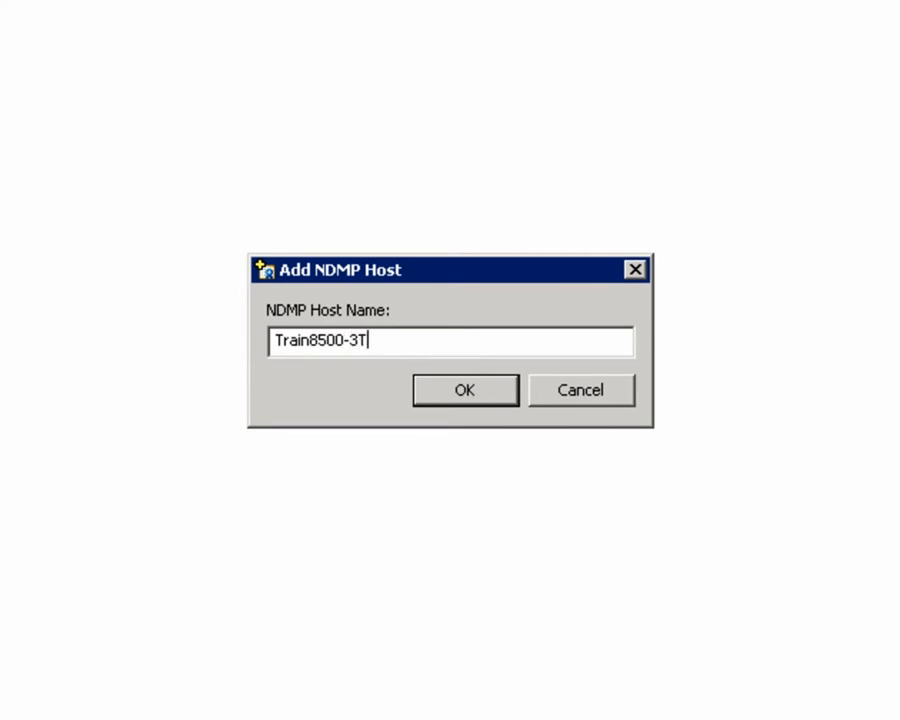
{"action": "key", "text": "Return"}
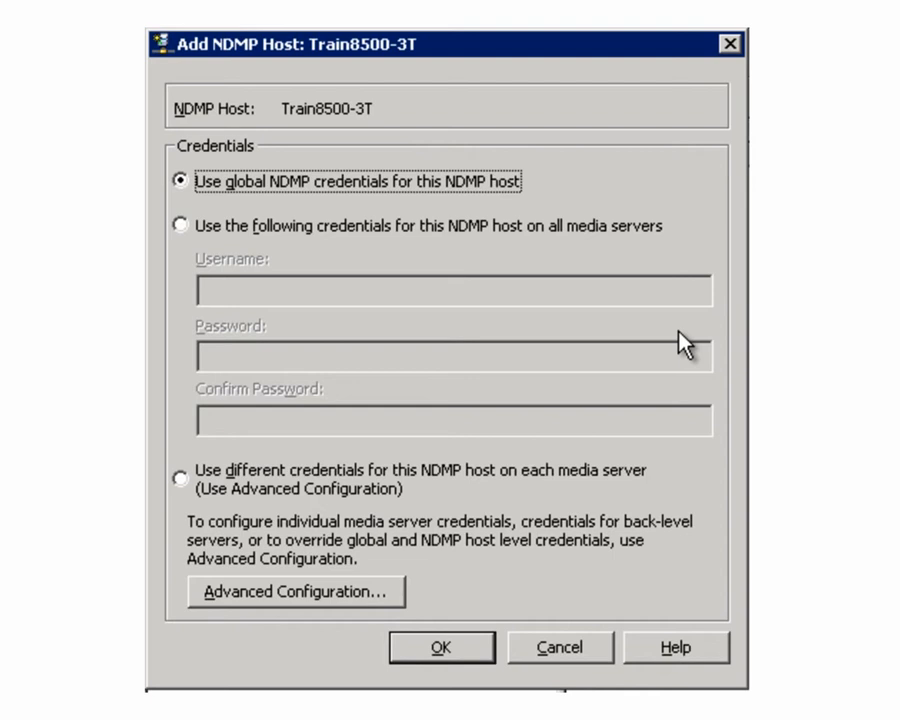
Give Train8500-3T its own credentials for all media servers: user 'ndmp' plus its password.
{"action": "left_click", "coordinate": [182, 225]}
{"action": "left_click", "coordinate": [221, 287]}
{"action": "type", "text": "ndmp"}
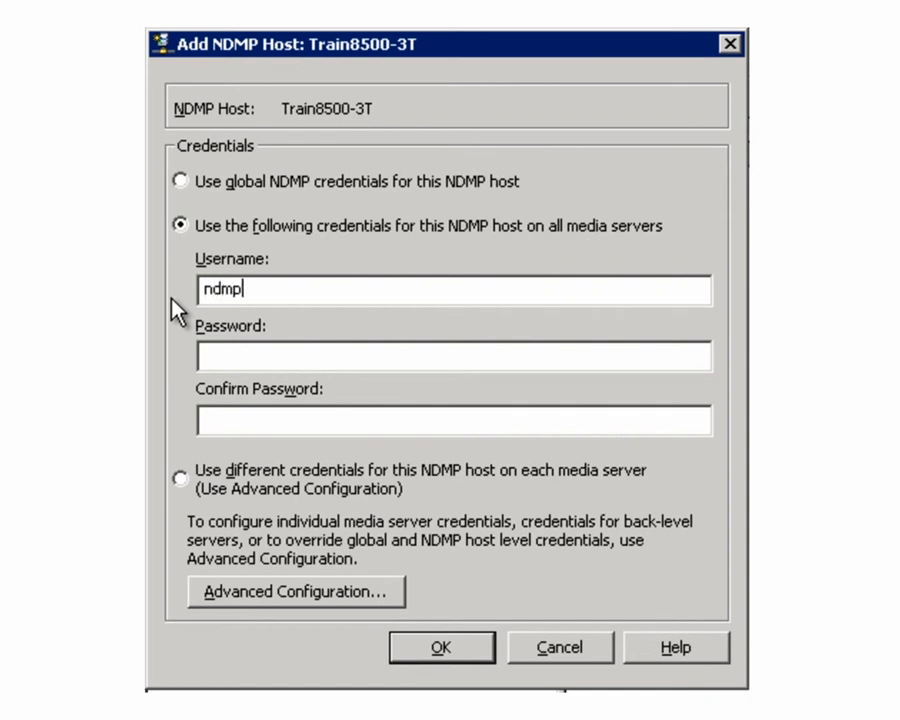
{"action": "key", "text": "Tab"}
{"action": "type", "text": "password"}
{"action": "key", "text": "Tab"}
{"action": "type", "text": "password"}
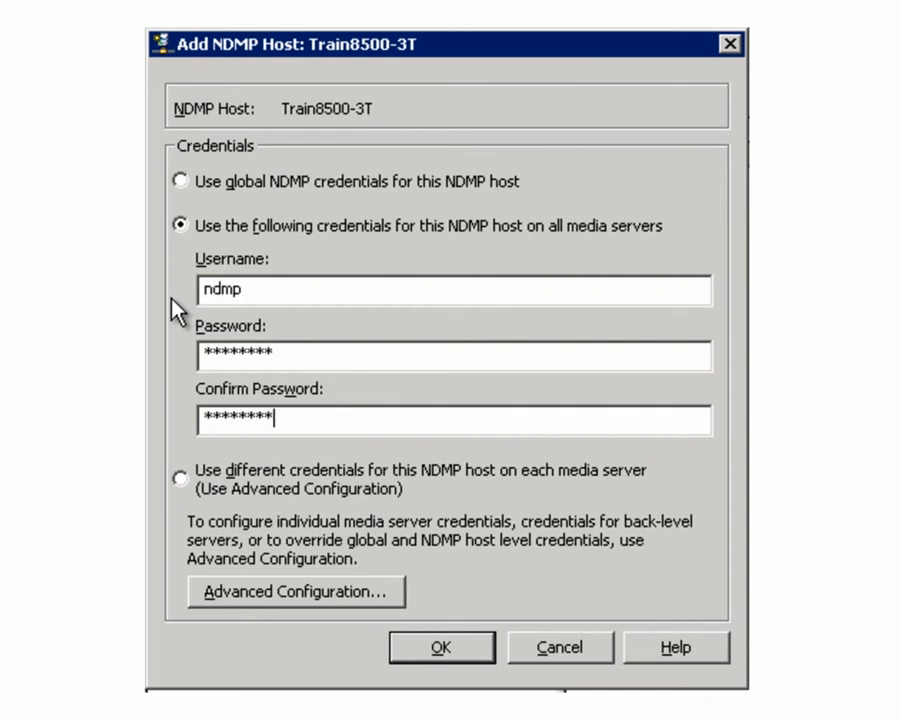
{"action": "left_click", "coordinate": [433, 646]}
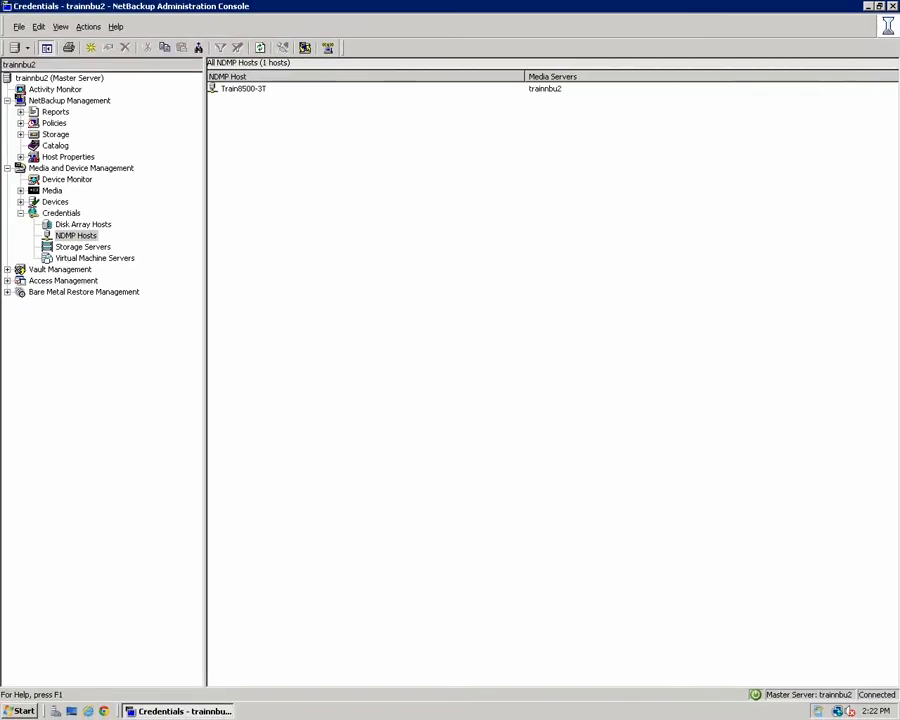
Scan trainnbu2 with NDMP devices included, detecting two tape drive paths and one robot.
{"action": "left_click", "coordinate": [70, 79]}
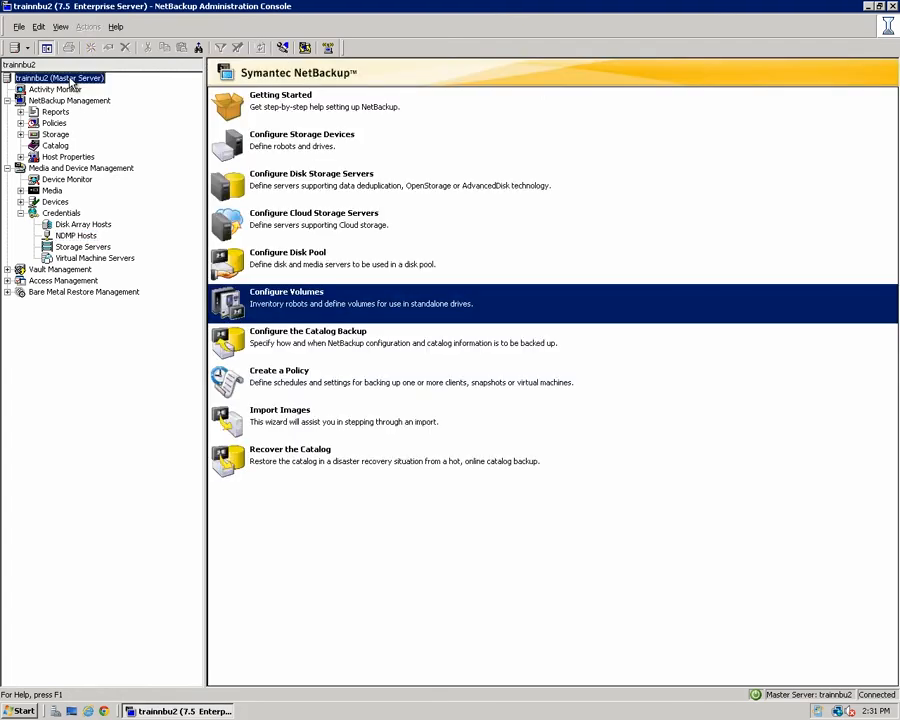
{"action": "left_click", "coordinate": [232, 145]}
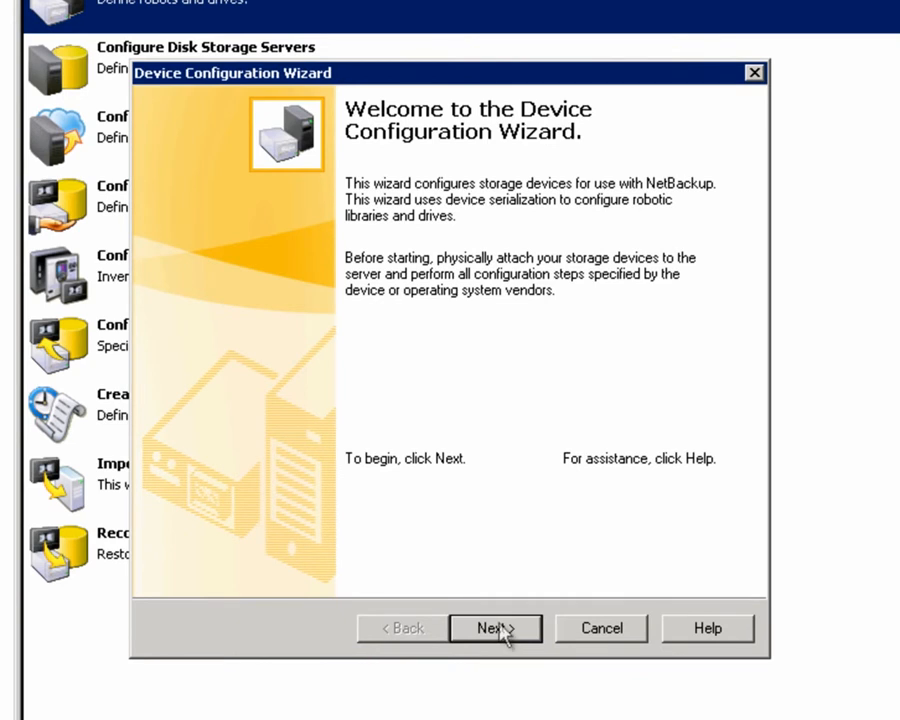
{"action": "left_click", "coordinate": [497, 628]}
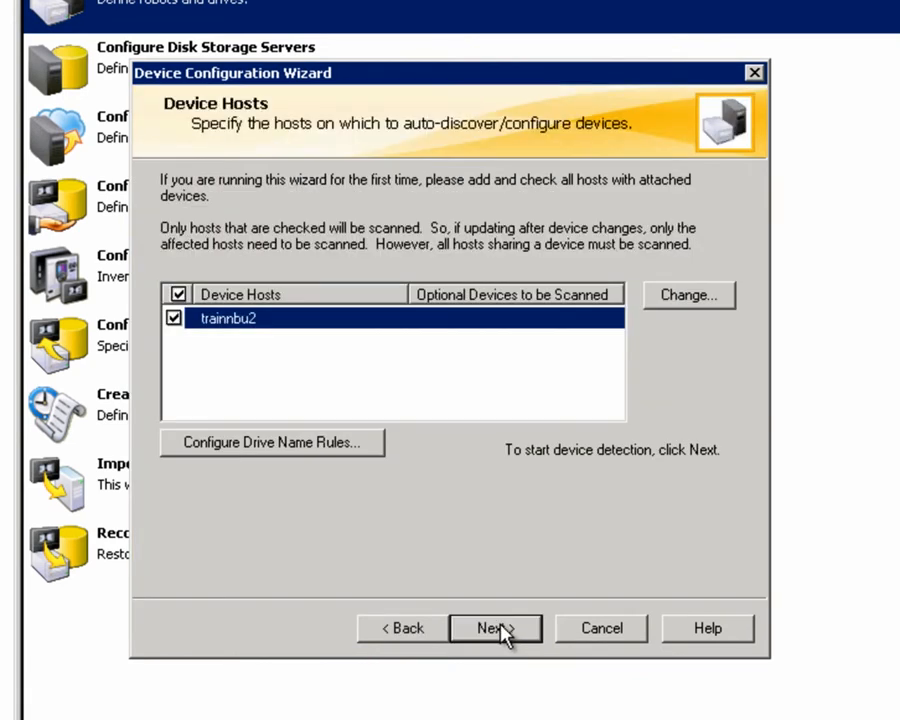
{"action": "left_click", "coordinate": [700, 298]}
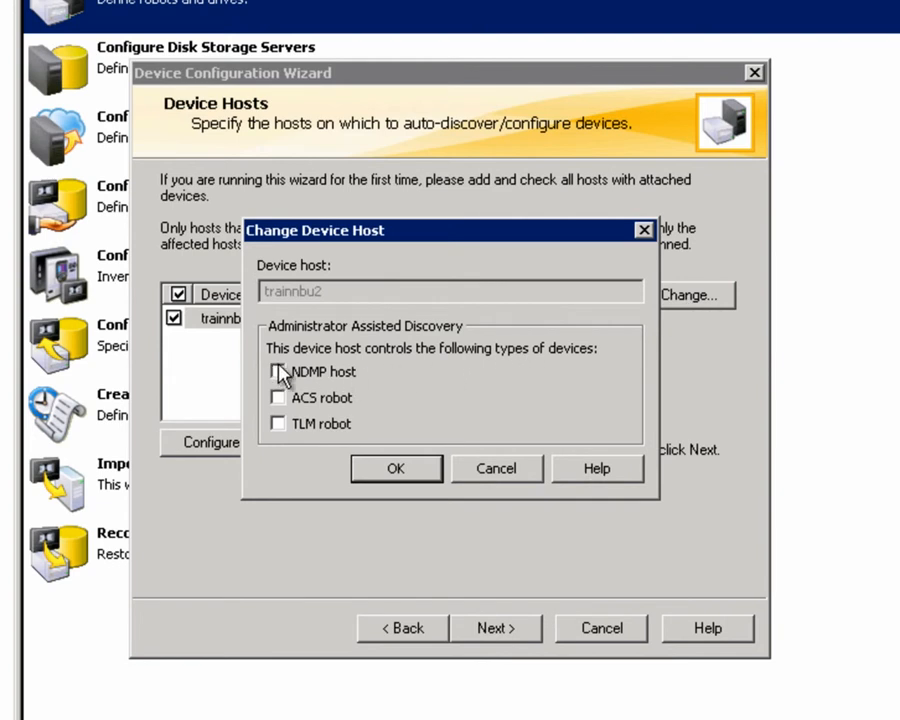
{"action": "left_click", "coordinate": [378, 470]}
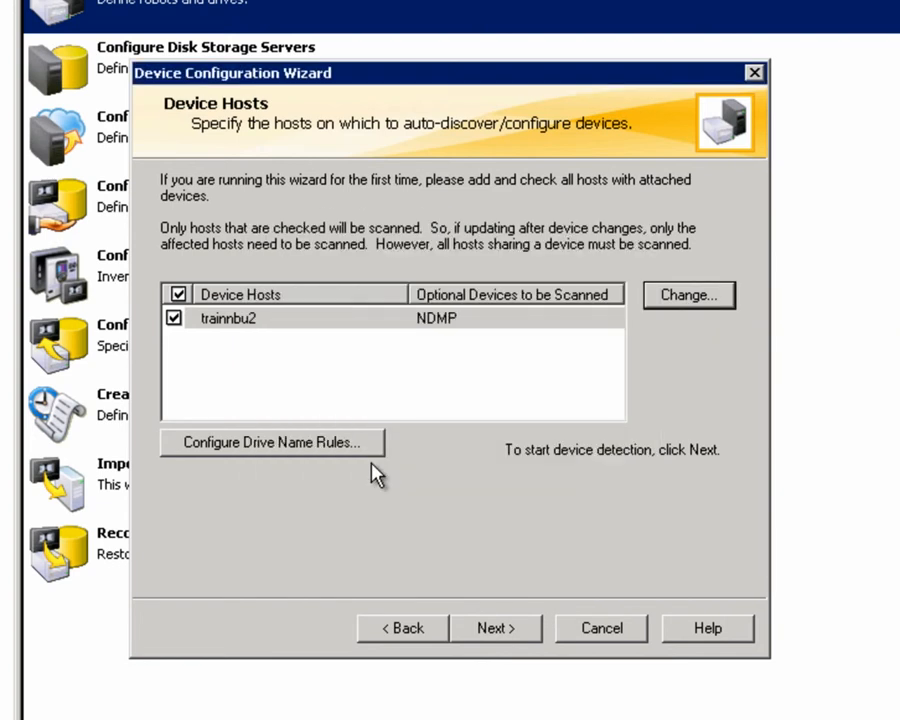
{"action": "left_click", "coordinate": [497, 630]}
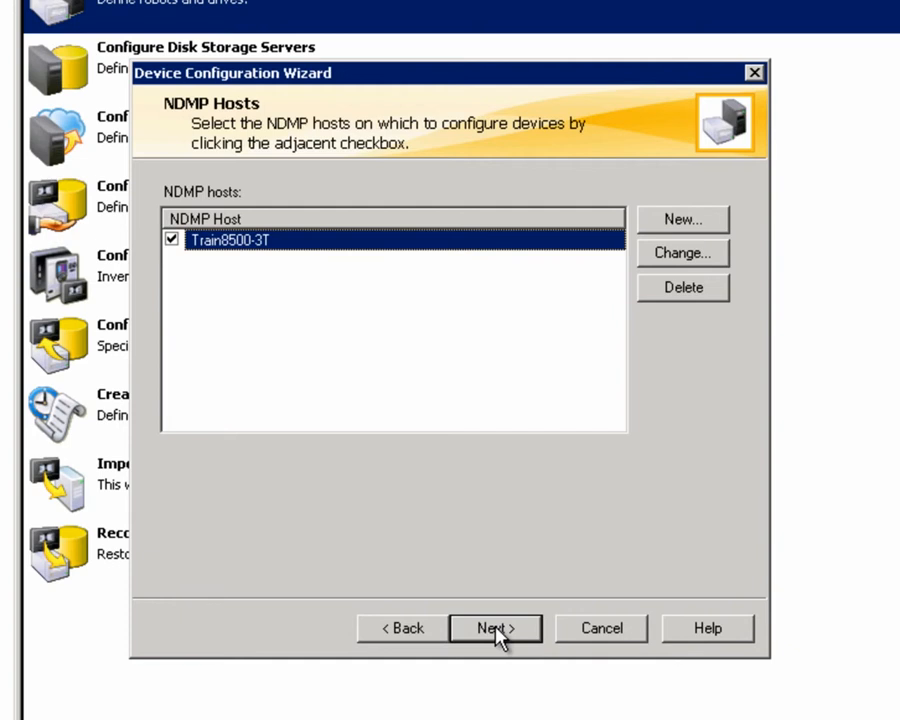
{"action": "left_click", "coordinate": [497, 630]}
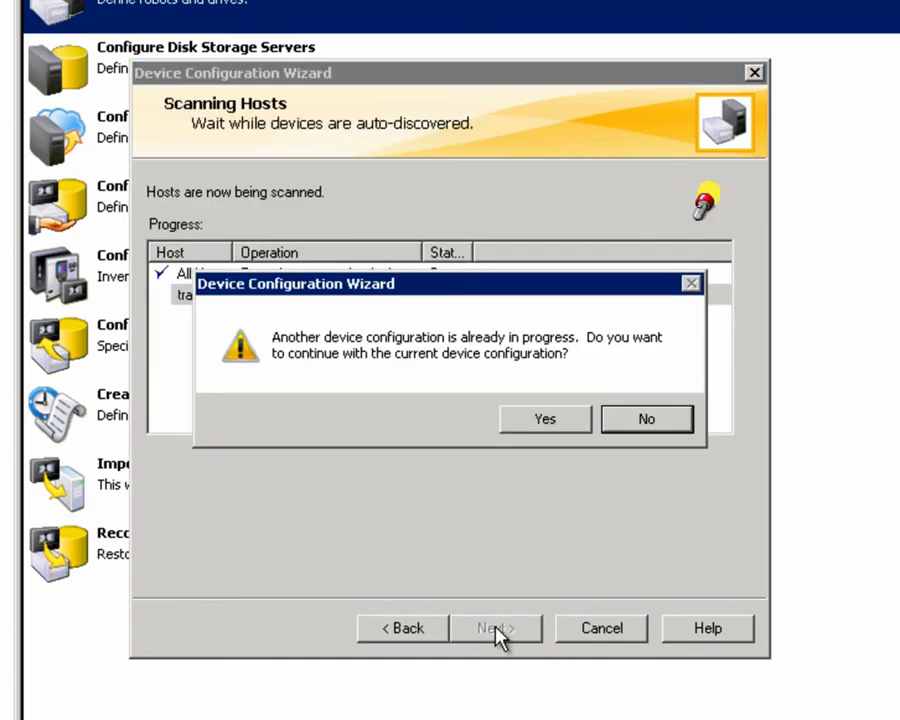
{"action": "left_click", "coordinate": [546, 418]}
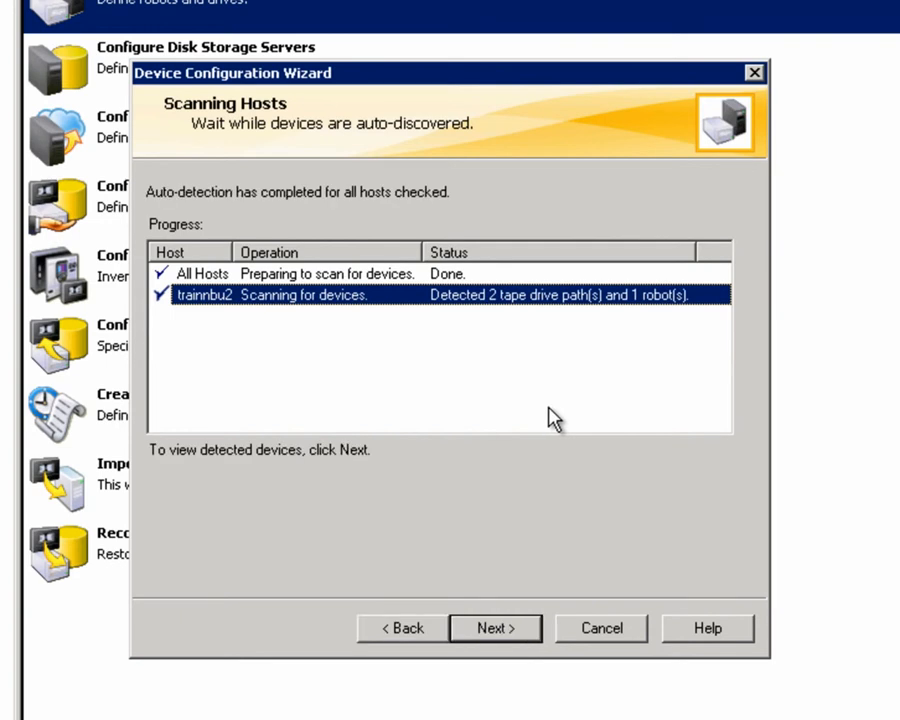
{"action": "left_click", "coordinate": [488, 630]}
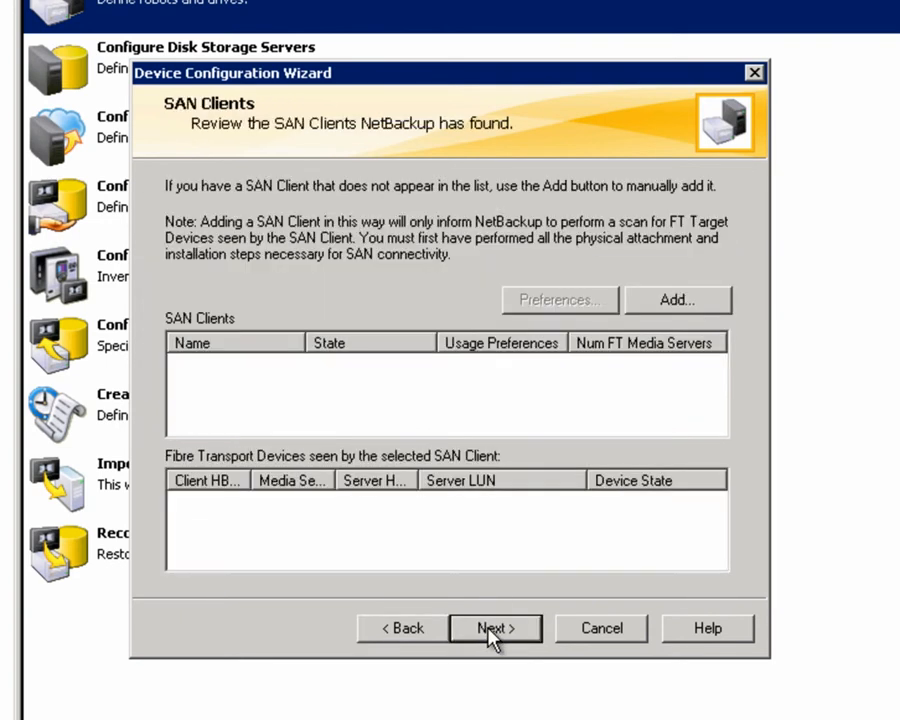
Review the discovered devices, check the drives in Robot 0, and commit the drive configuration.
{"action": "left_click", "coordinate": [490, 630]}
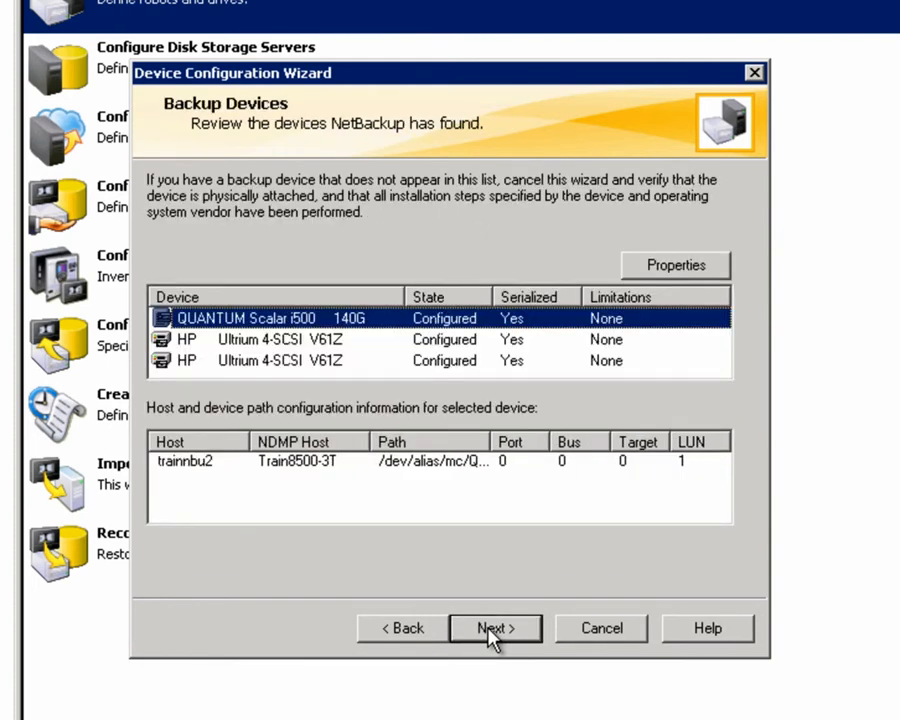
{"action": "left_click", "coordinate": [491, 630]}
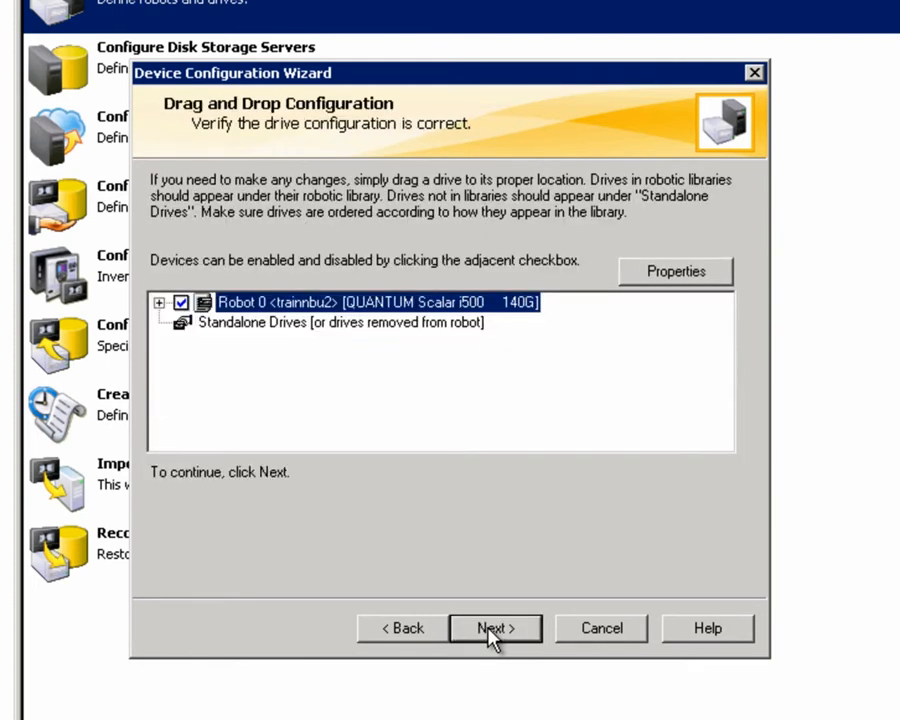
{"action": "left_click", "coordinate": [159, 302]}
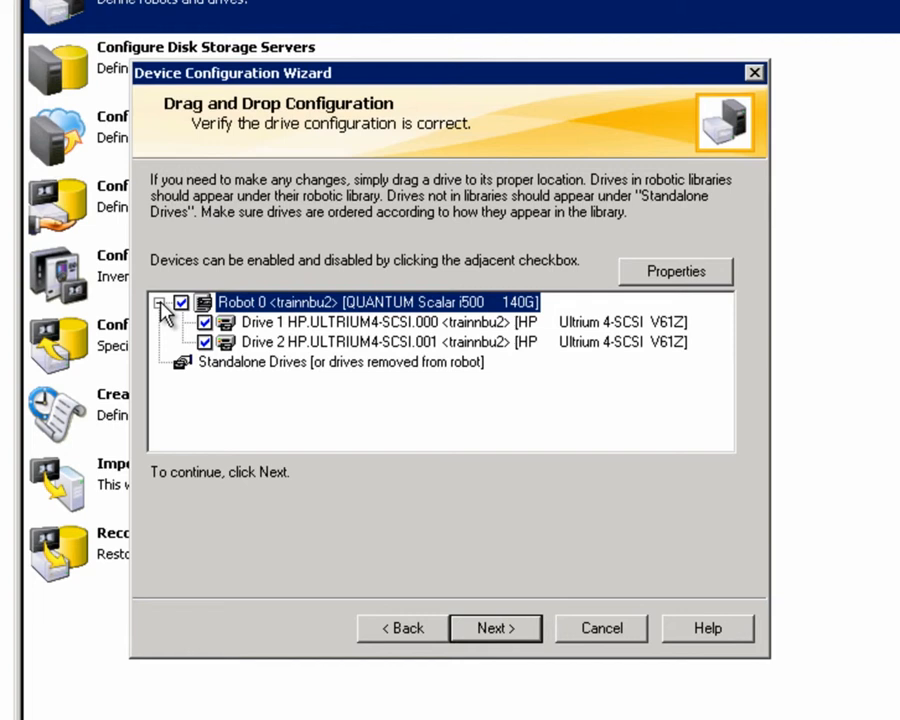
{"action": "left_click", "coordinate": [490, 628]}
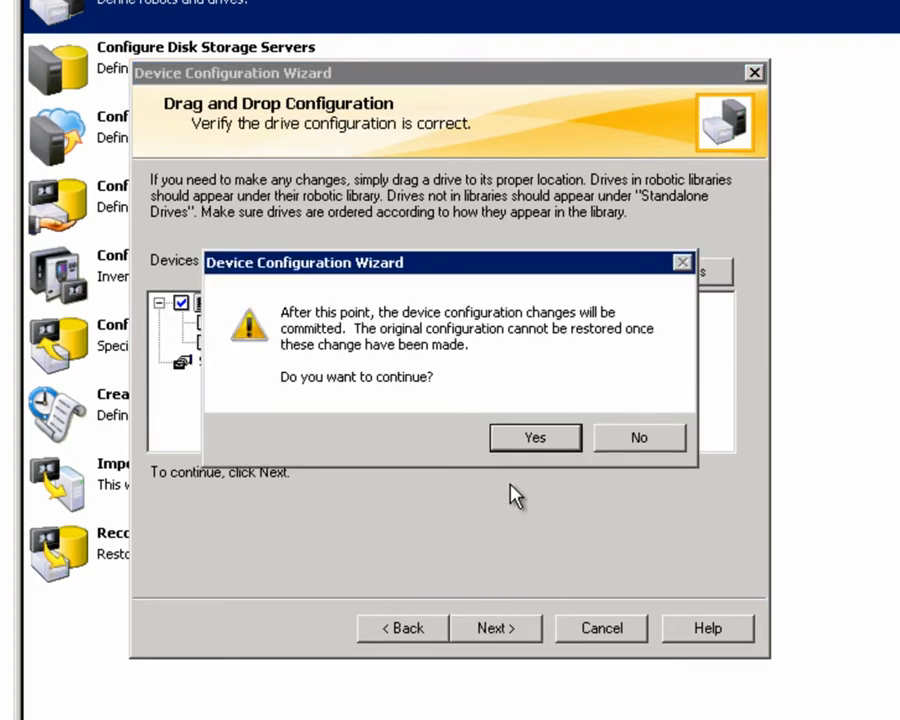
{"action": "left_click", "coordinate": [517, 440]}
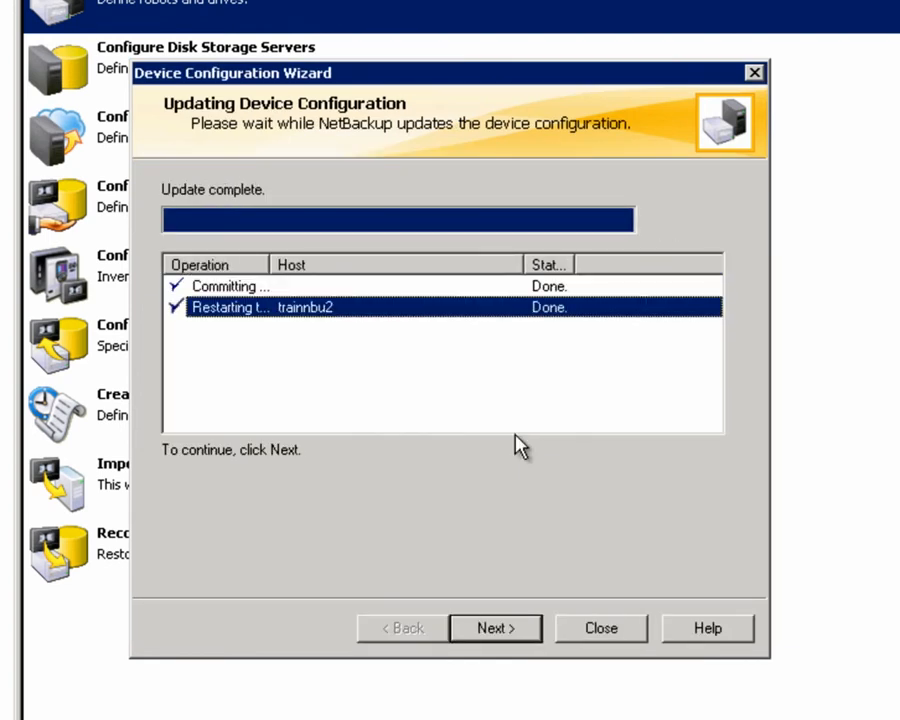
{"action": "left_click", "coordinate": [495, 628]}
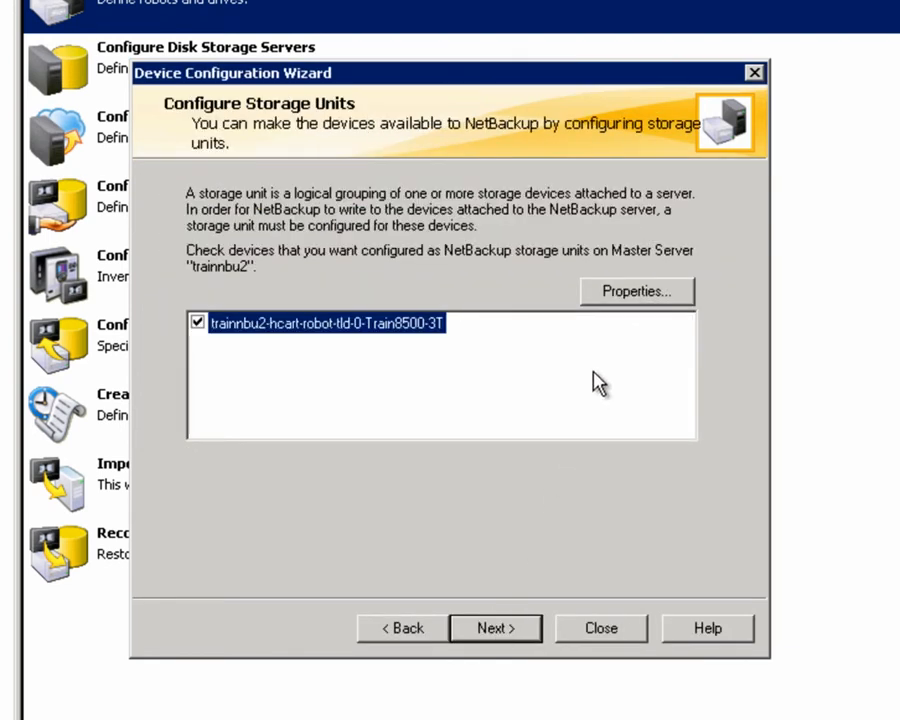
Rename the storage unit to Train8500NDMP with fragment-size reduction off, and finish the wizard.
{"action": "left_click", "coordinate": [612, 291]}
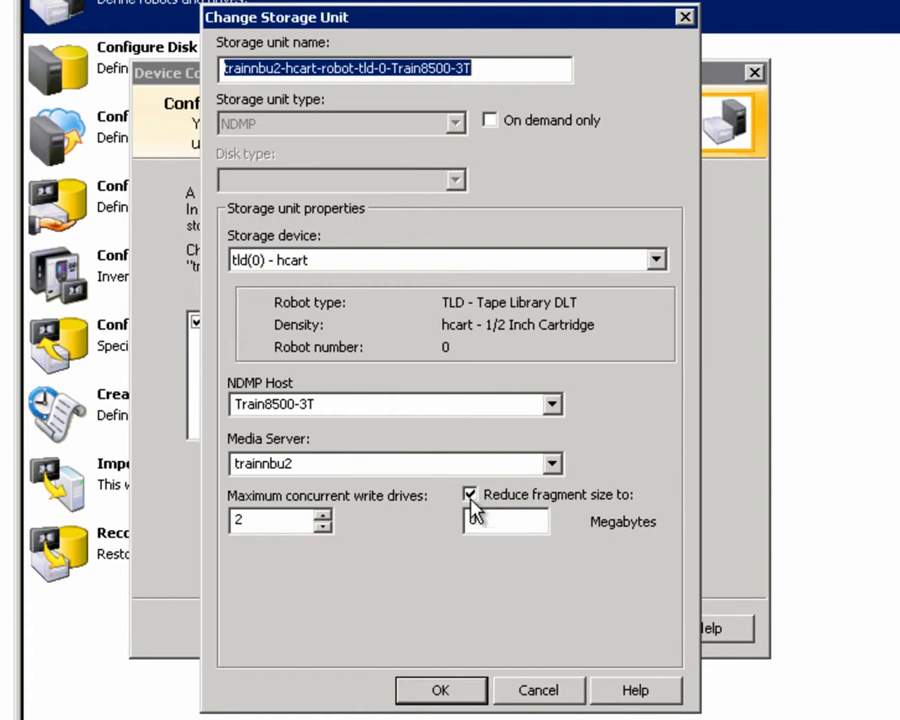
{"action": "left_click", "coordinate": [470, 493]}
{"action": "left_click_drag", "start_coordinate": [544, 70], "coordinate": [224, 68]}
{"action": "type", "text": "Train8500NDMP"}
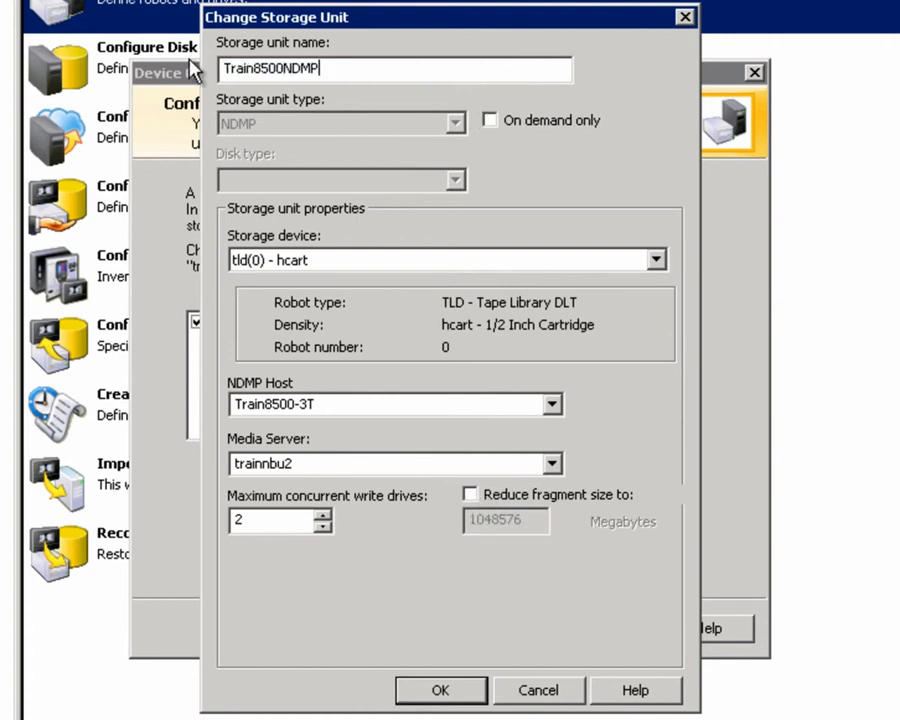
{"action": "left_click", "coordinate": [436, 690]}
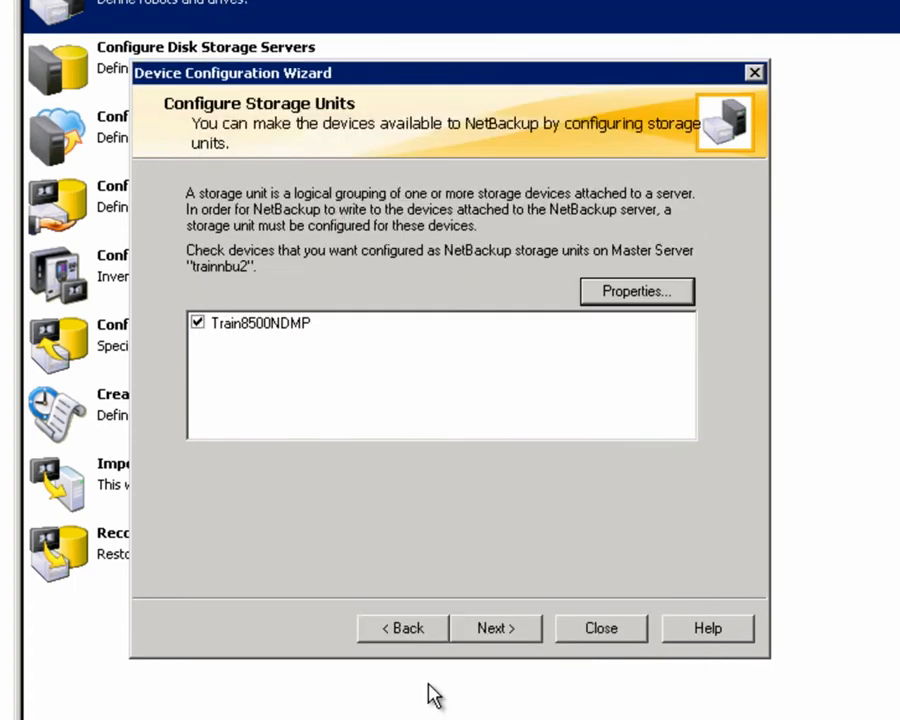
{"action": "left_click", "coordinate": [495, 628]}
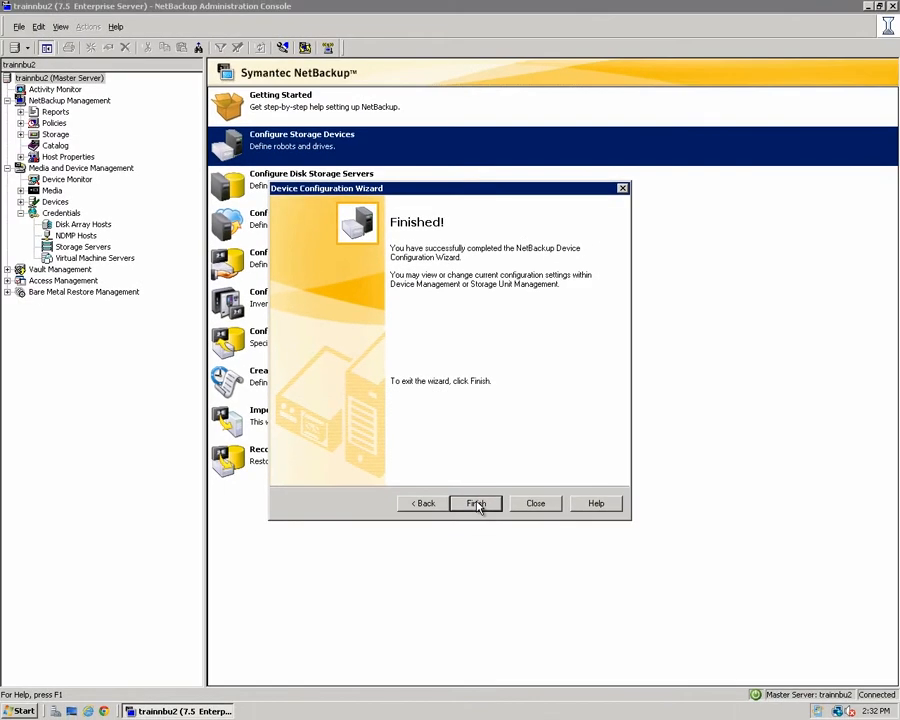
{"action": "left_click", "coordinate": [495, 619]}
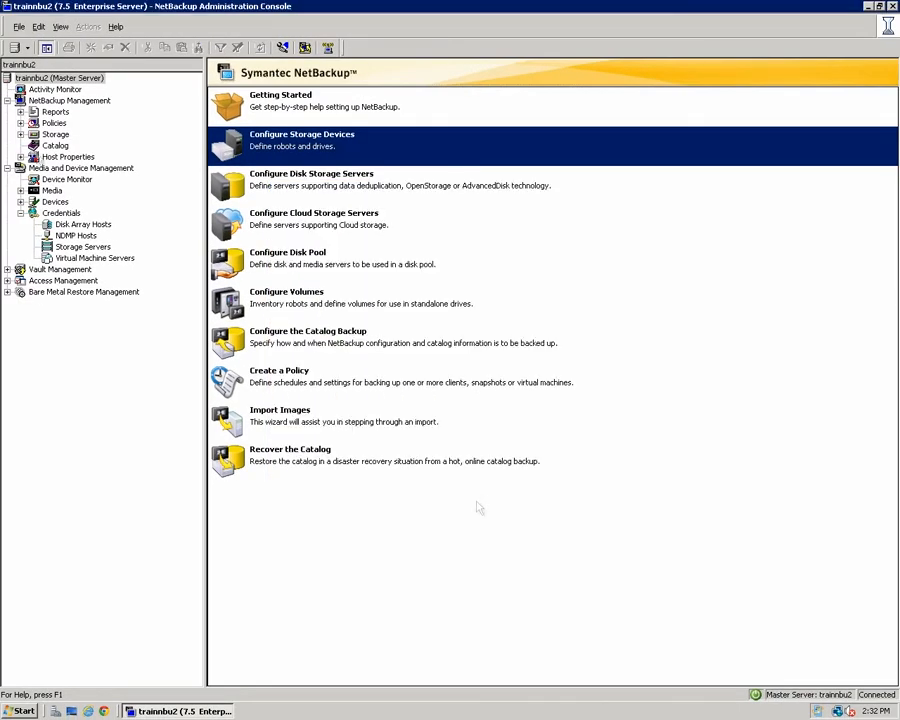
Run a robot inventory on TLD(0) and approve adding media 000032, 000033 and 000037.
{"action": "left_click", "coordinate": [20, 202]}
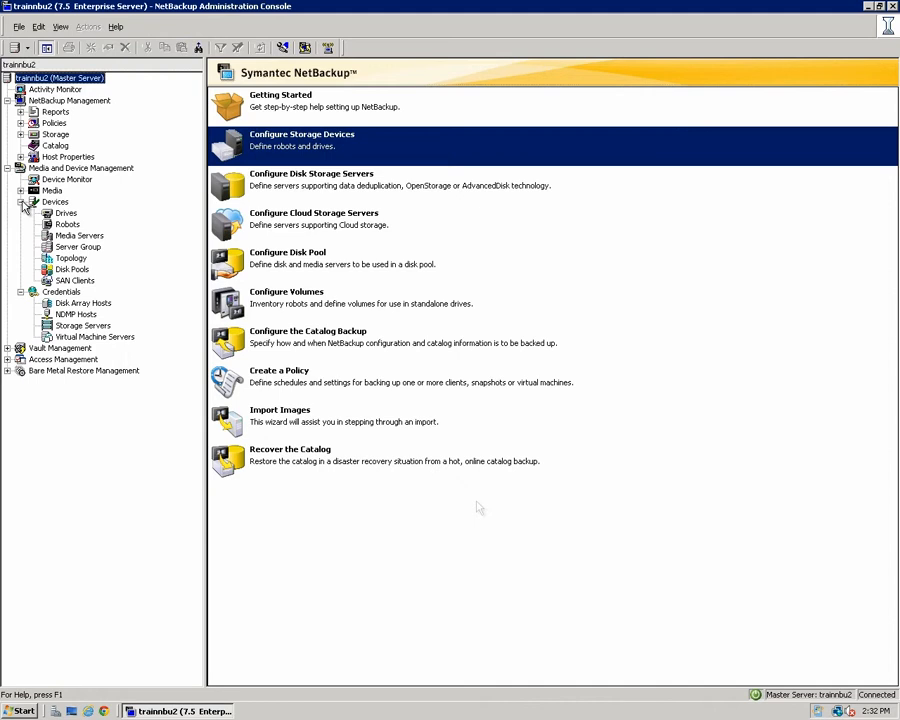
{"action": "left_click", "coordinate": [67, 224]}
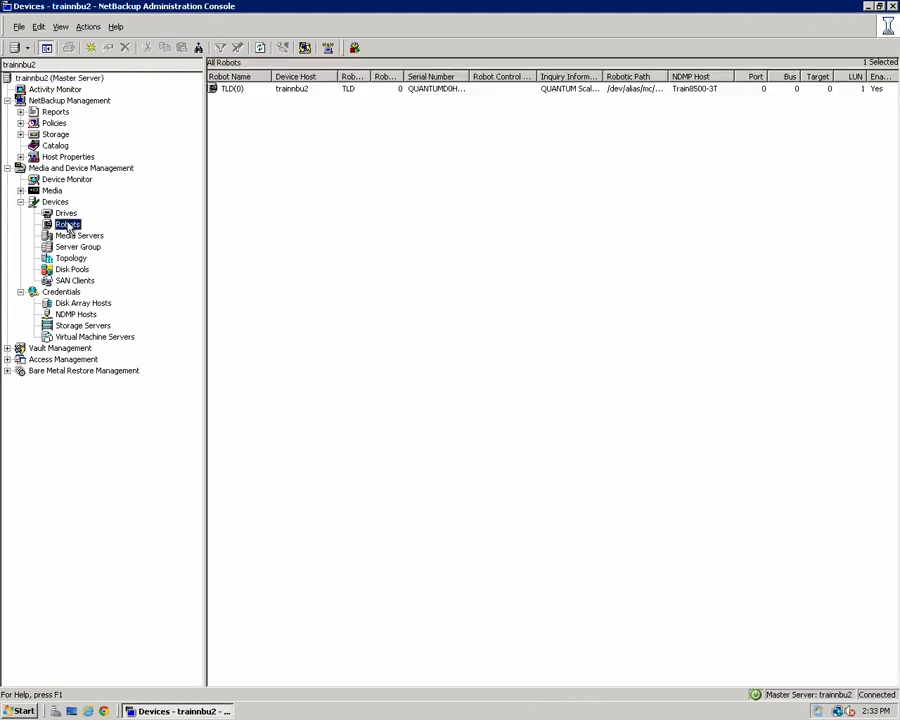
{"action": "right_click", "coordinate": [244, 90]}
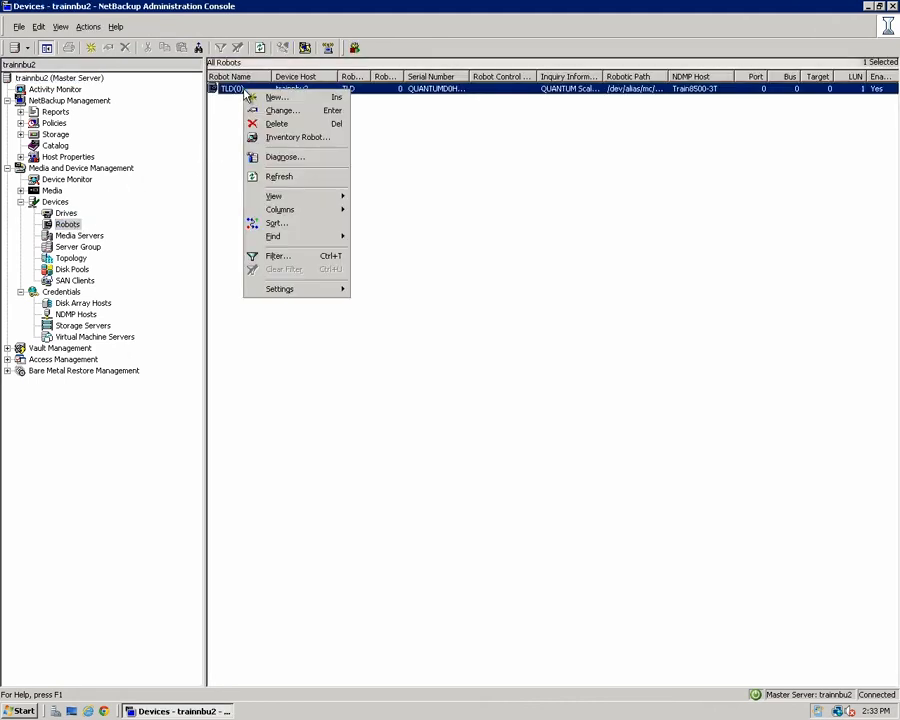
{"action": "left_click", "coordinate": [280, 137]}
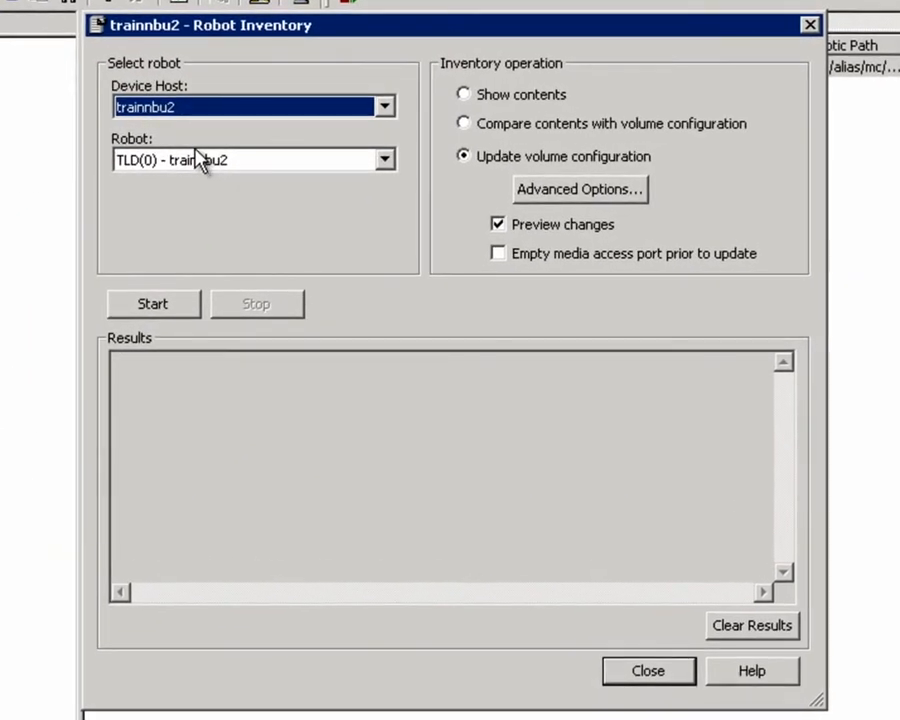
{"action": "left_click", "coordinate": [150, 306]}
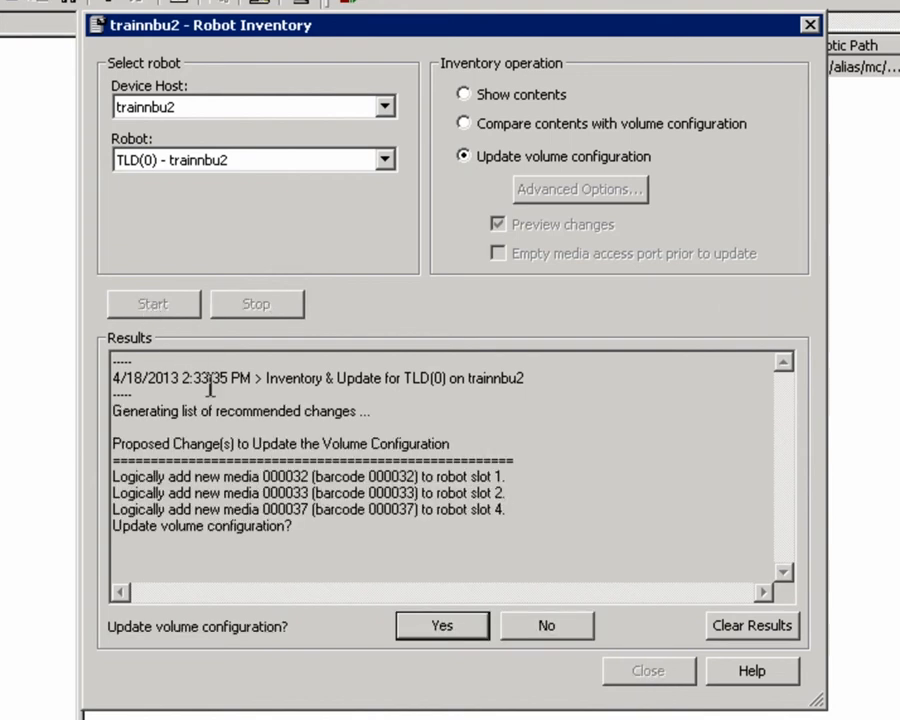
{"action": "left_click", "coordinate": [442, 627]}
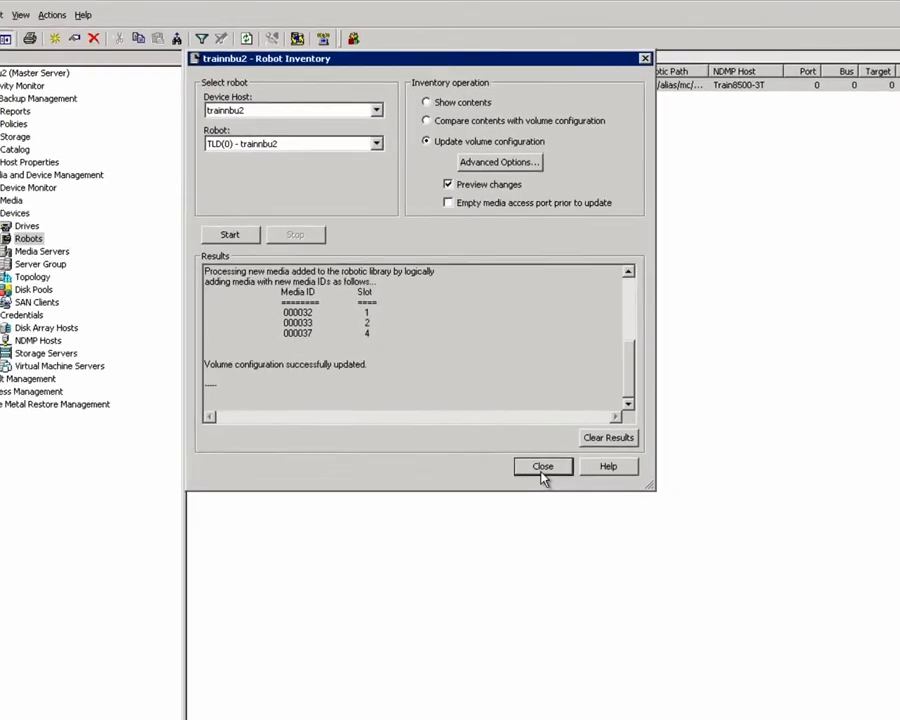
{"action": "left_click", "coordinate": [646, 681]}
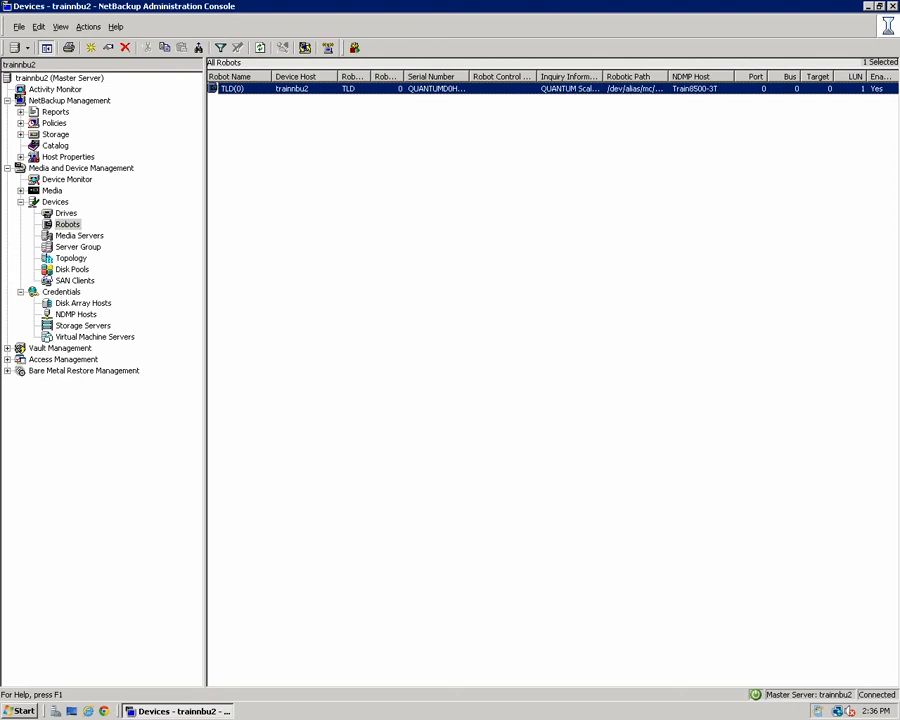
{"action": "left_click", "coordinate": [55, 146]}
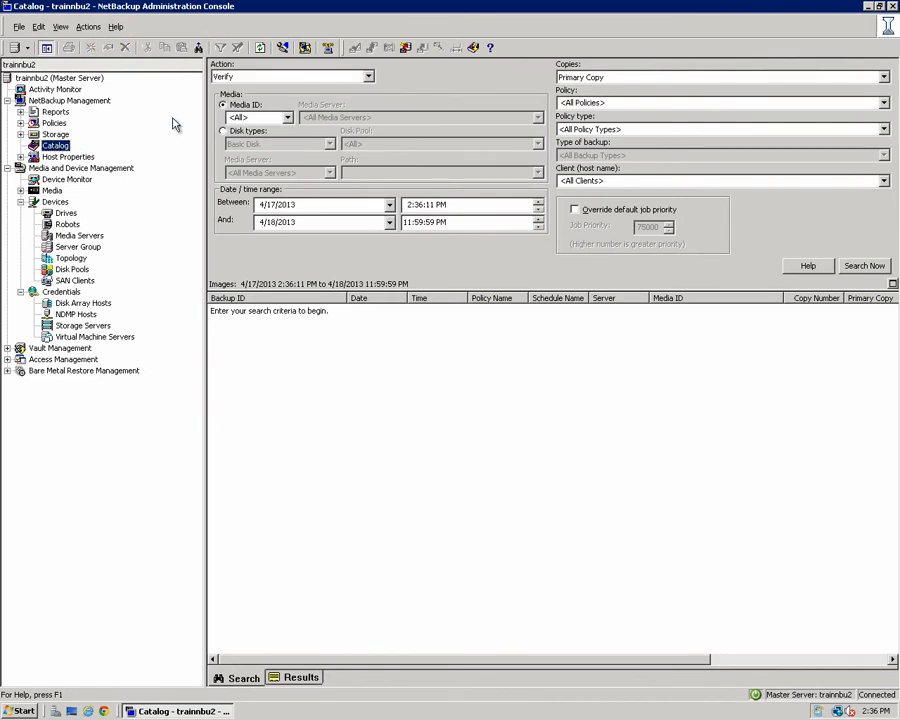
{"action": "left_click", "coordinate": [367, 77]}
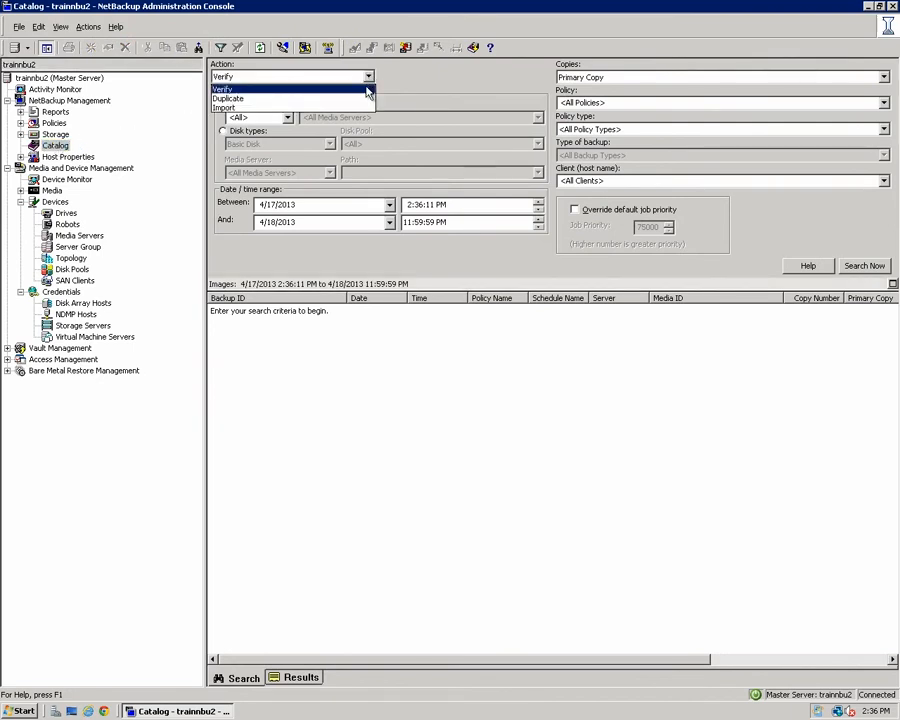
{"action": "left_click", "coordinate": [366, 99]}
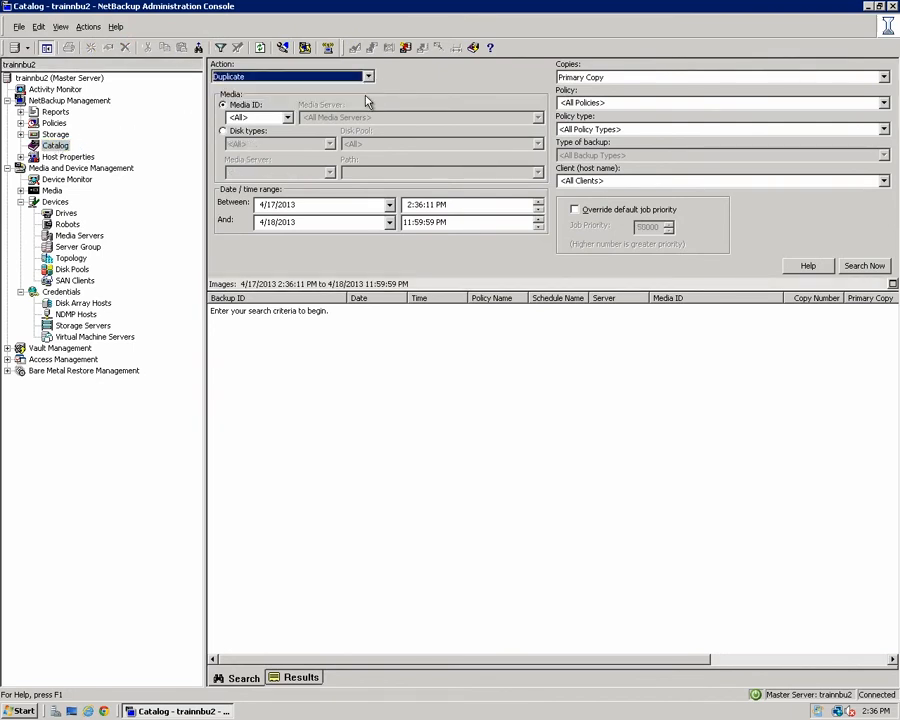
{"action": "left_click", "coordinate": [619, 79]}
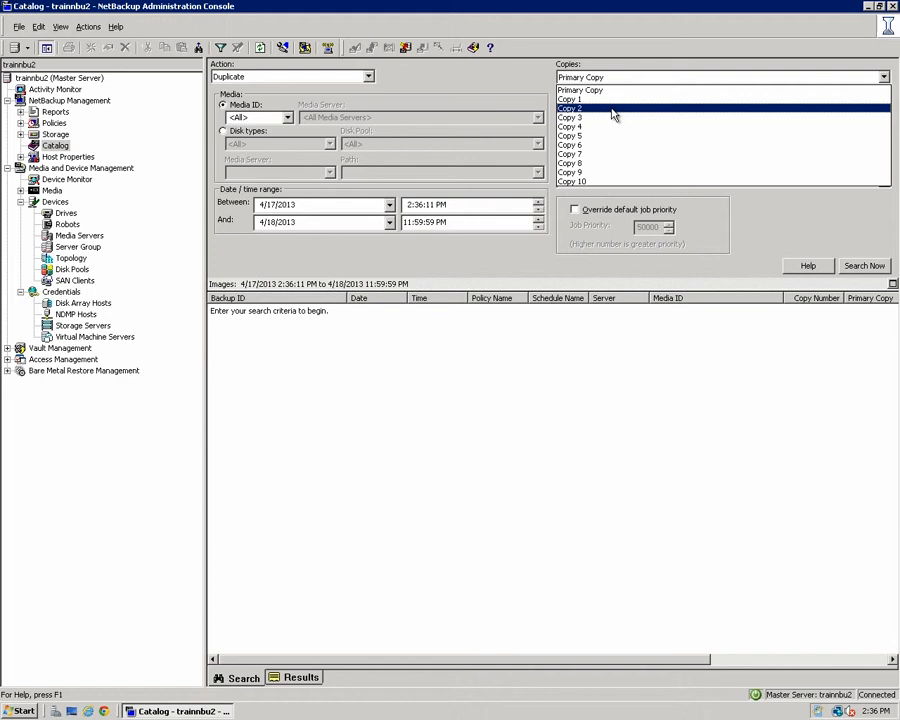
{"action": "left_click", "coordinate": [614, 110]}
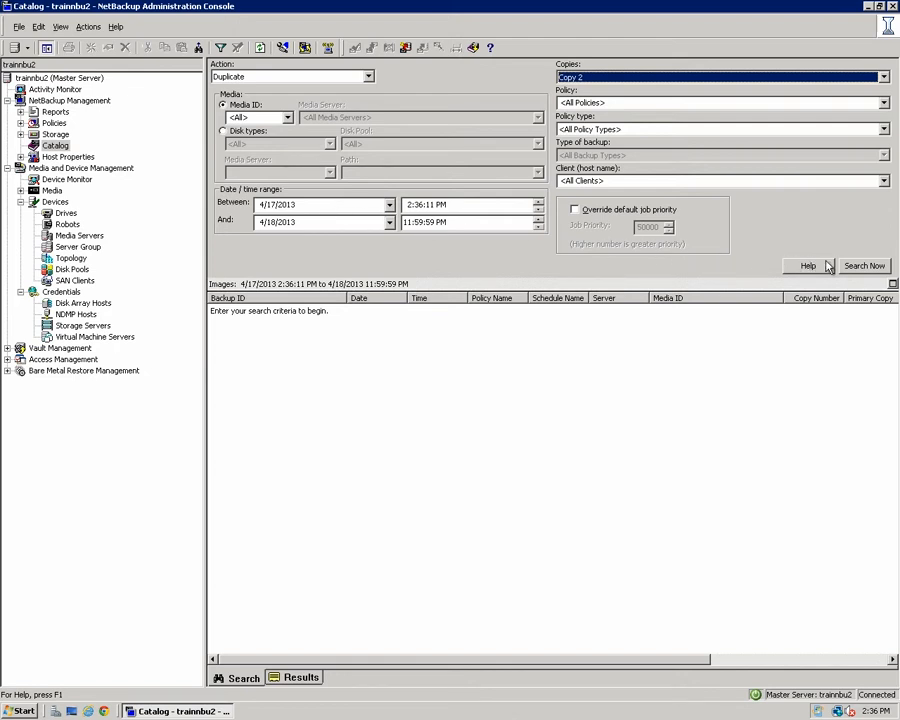
{"action": "left_click", "coordinate": [863, 266]}
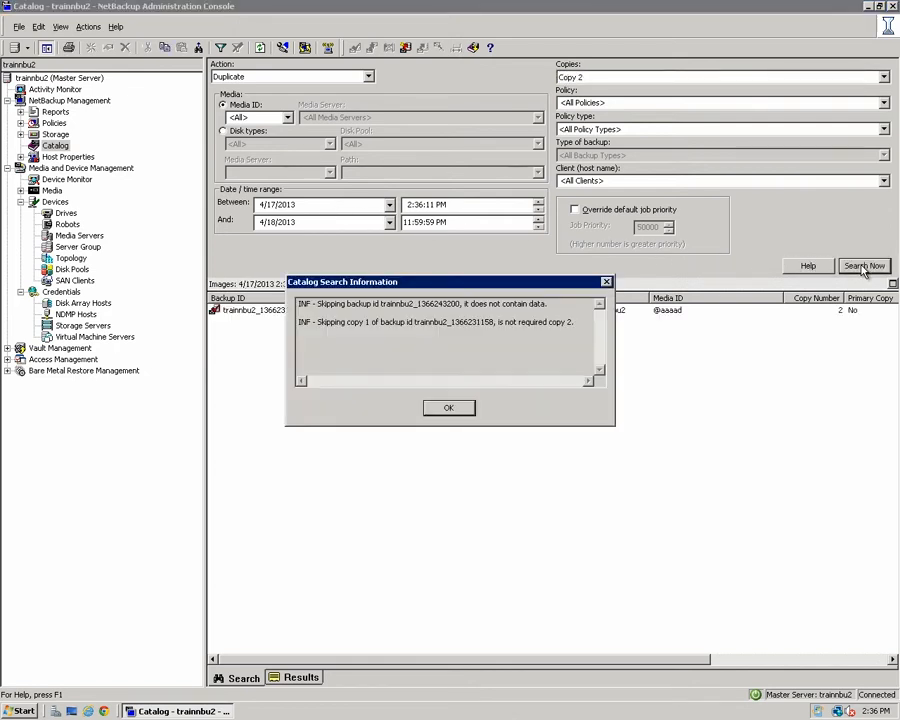
{"action": "left_click", "coordinate": [460, 410]}
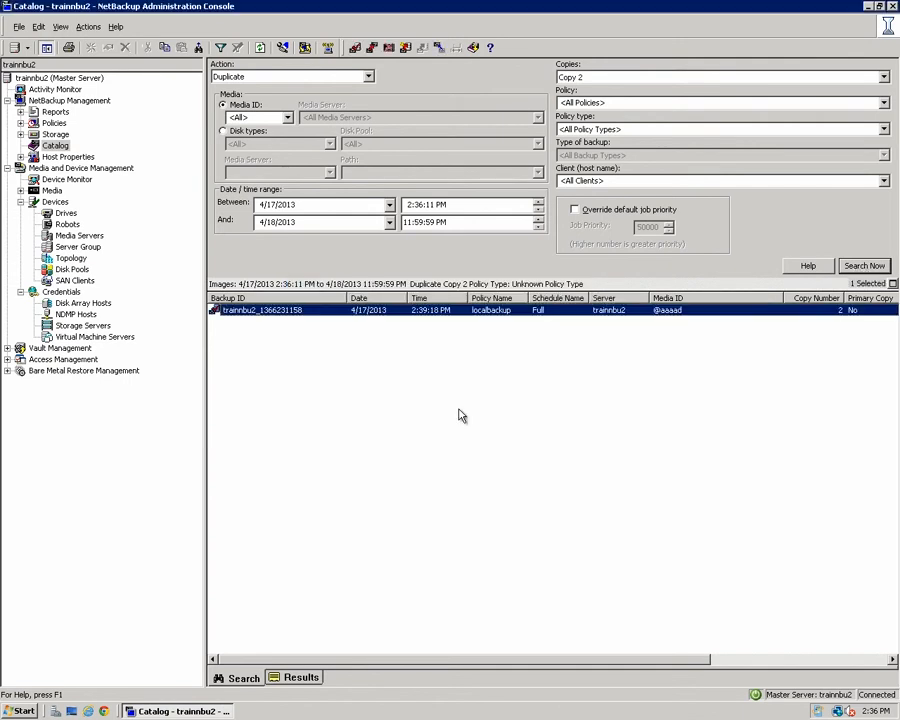
{"action": "right_click", "coordinate": [314, 316]}
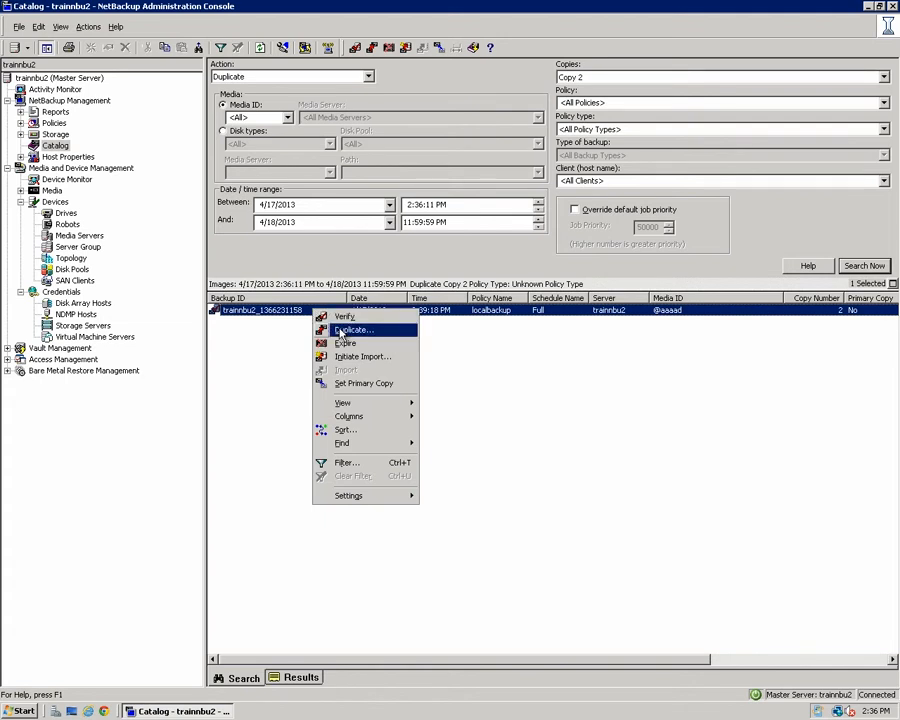
{"action": "left_click", "coordinate": [345, 330]}
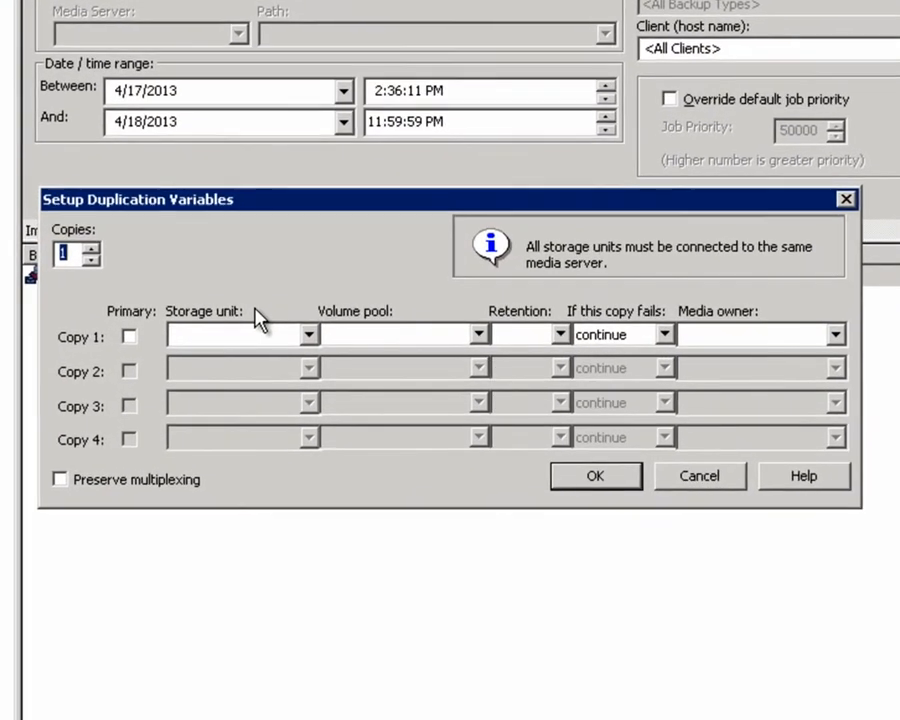
{"action": "left_click", "coordinate": [310, 336]}
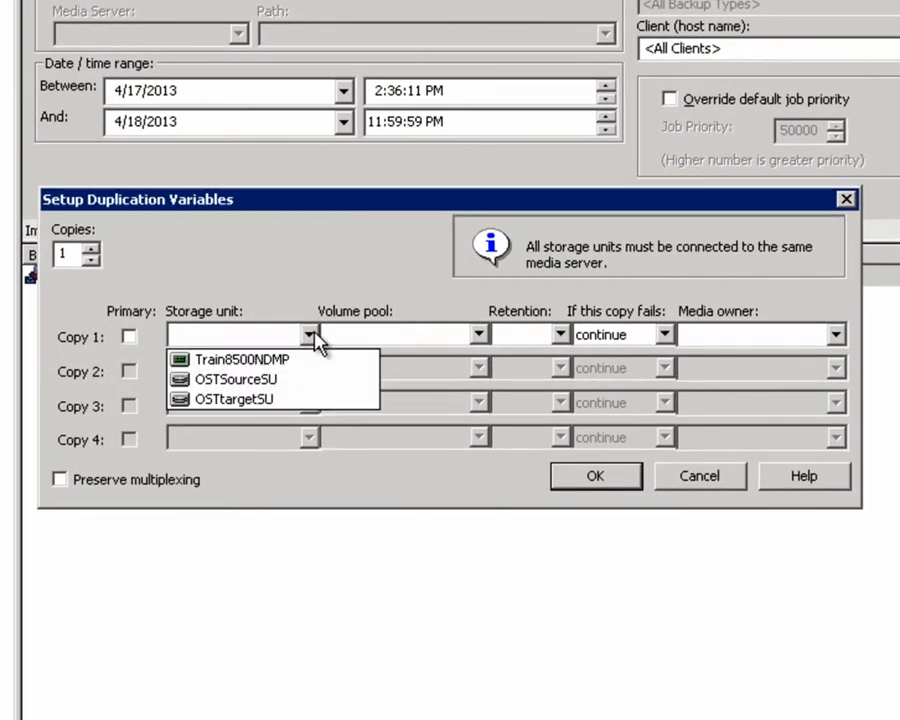
{"action": "left_click", "coordinate": [305, 368]}
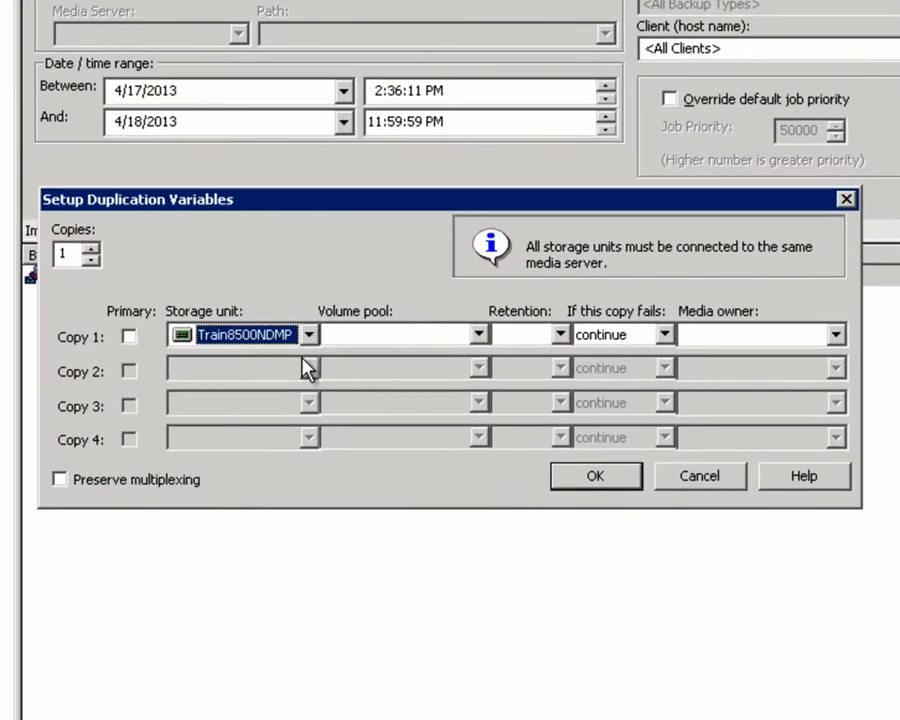
{"action": "left_click", "coordinate": [479, 340]}
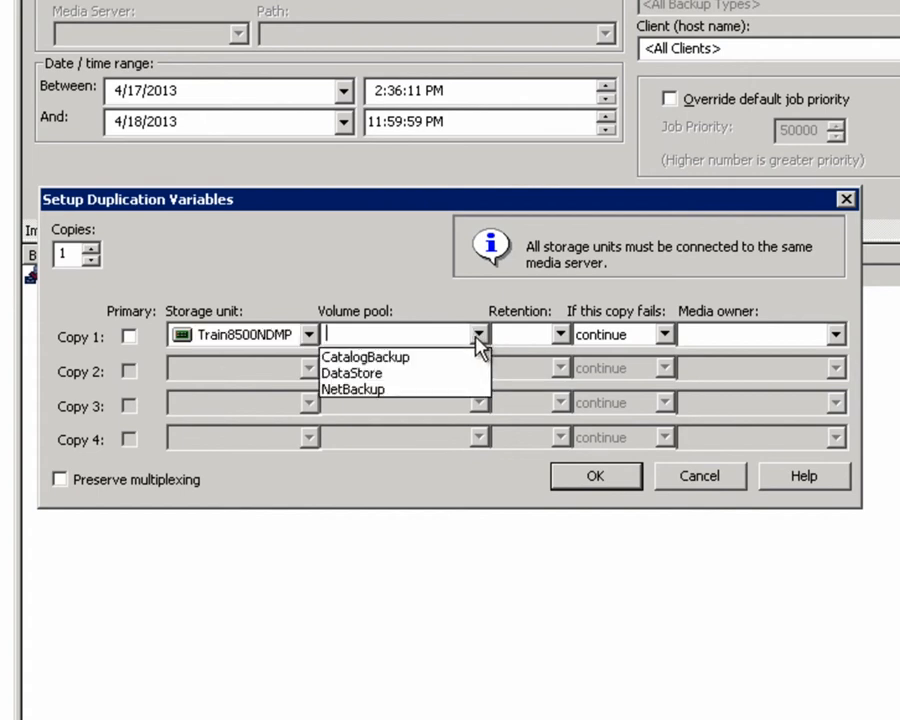
{"action": "left_click", "coordinate": [452, 390]}
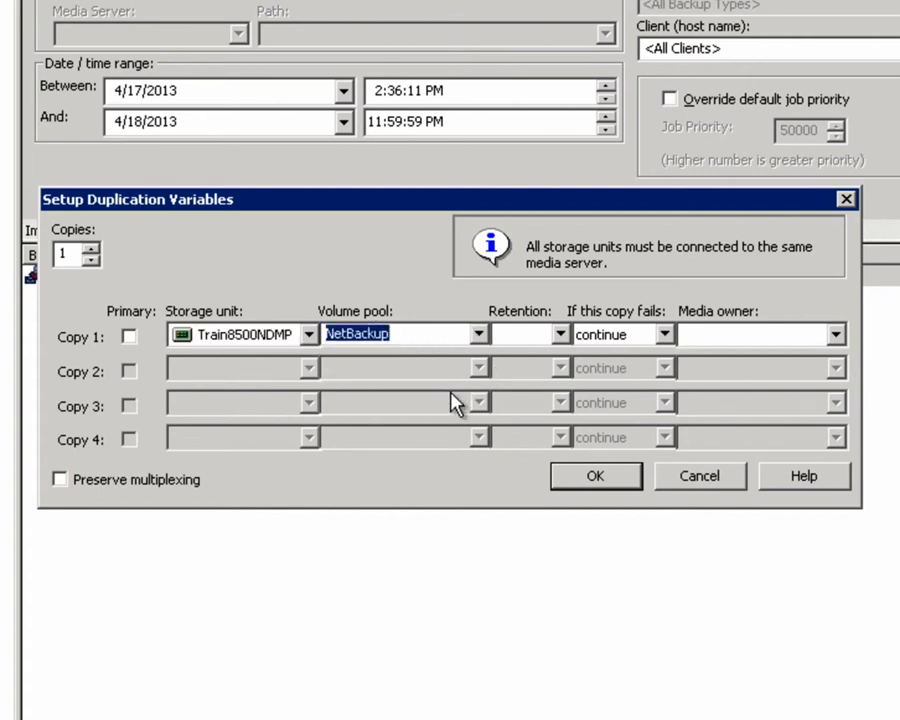
{"action": "left_click", "coordinate": [597, 478]}
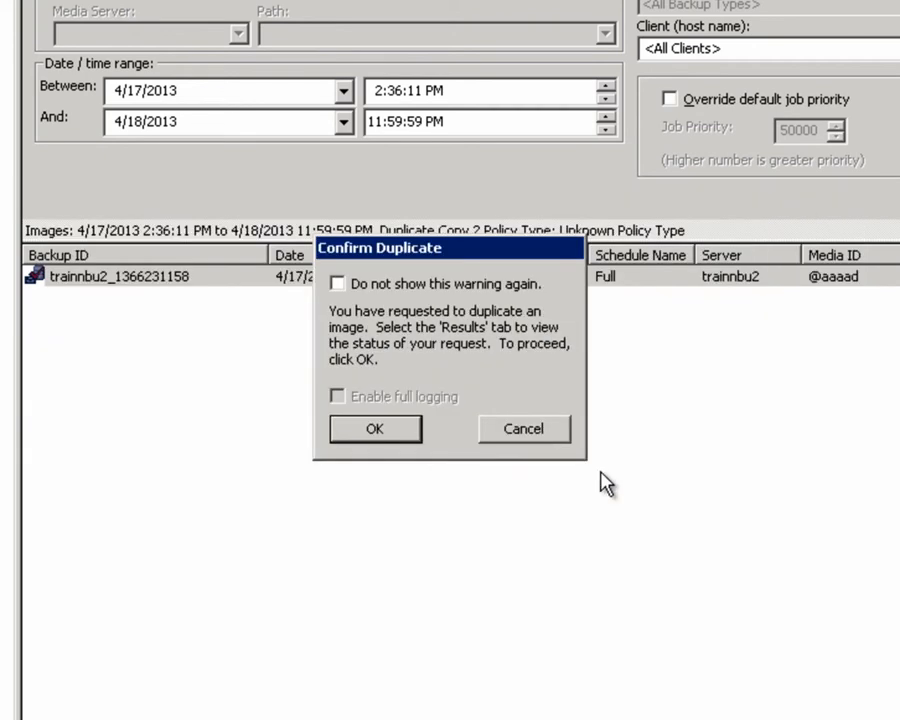
{"action": "left_click", "coordinate": [376, 430]}
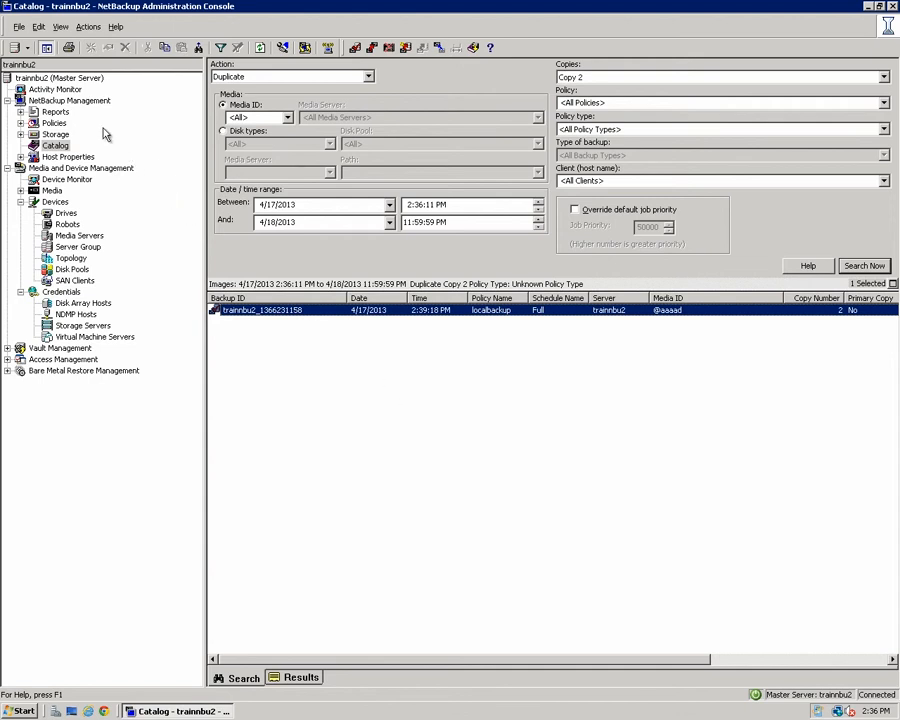
Check job 6's detailed status in Activity Monitor: Done (Successful) at 100%.
{"action": "left_click", "coordinate": [55, 90]}
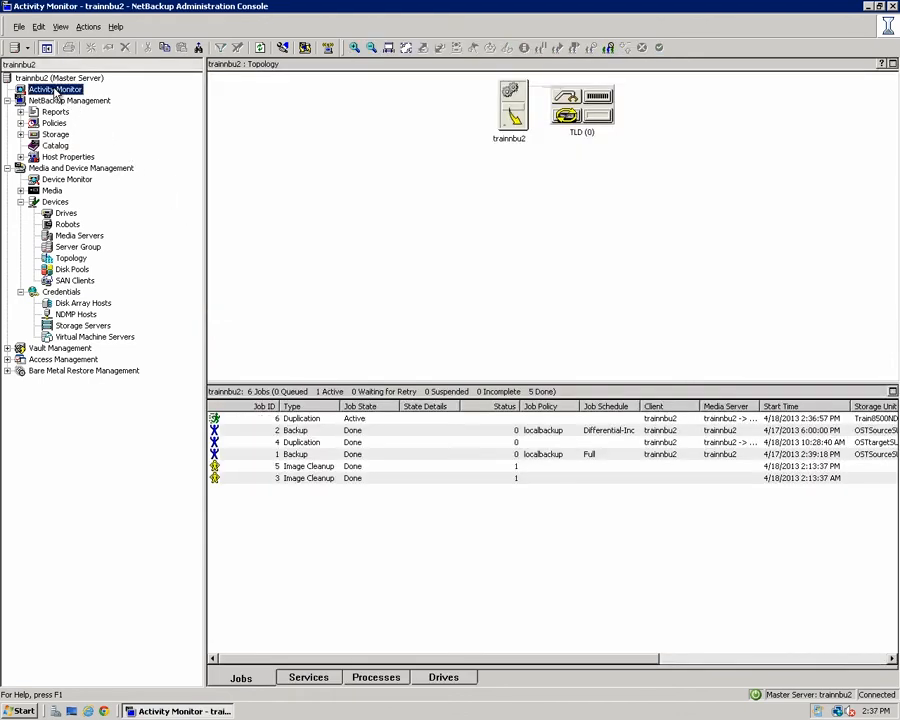
{"action": "double_click", "coordinate": [301, 421]}
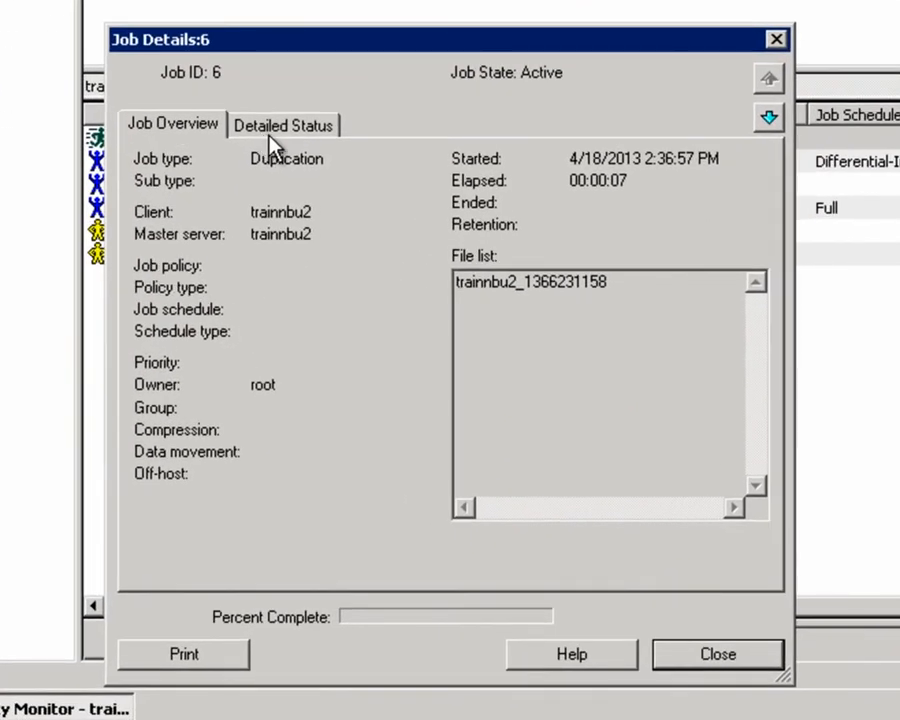
{"action": "left_click", "coordinate": [277, 136]}
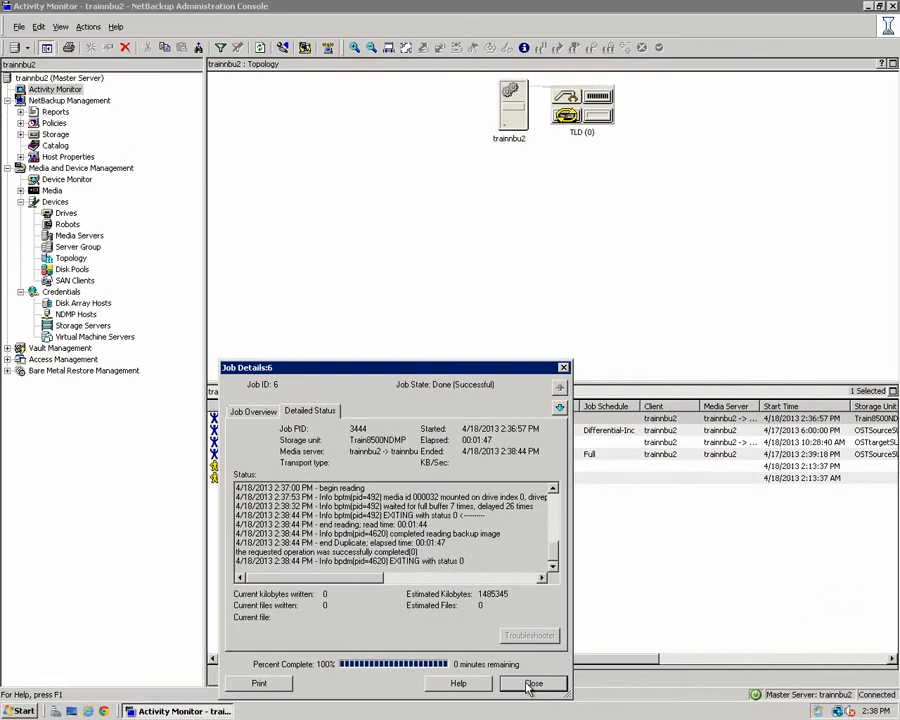
{"action": "left_click", "coordinate": [531, 686]}
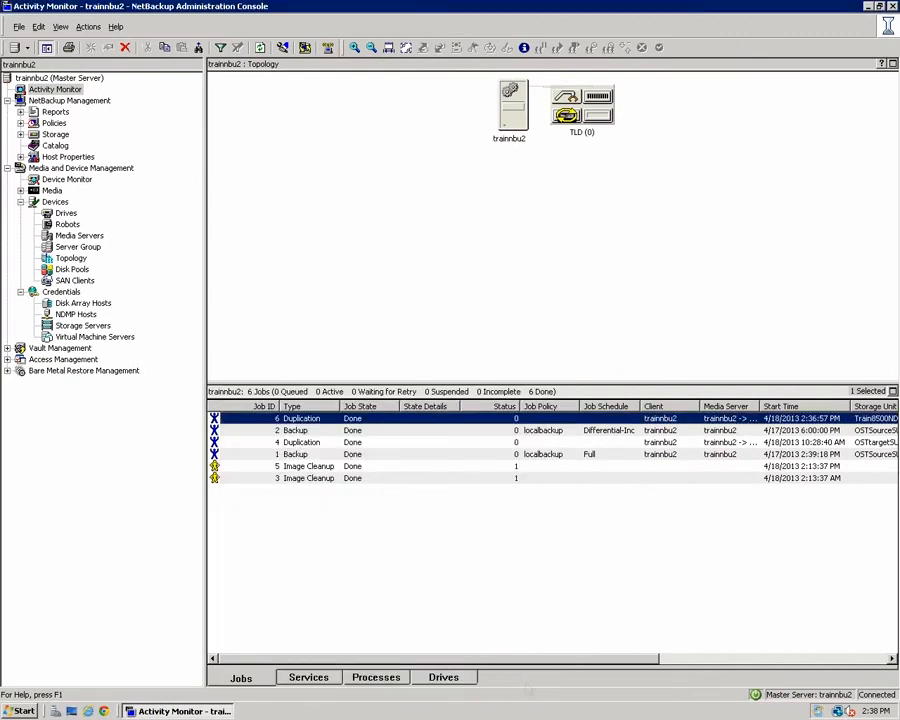